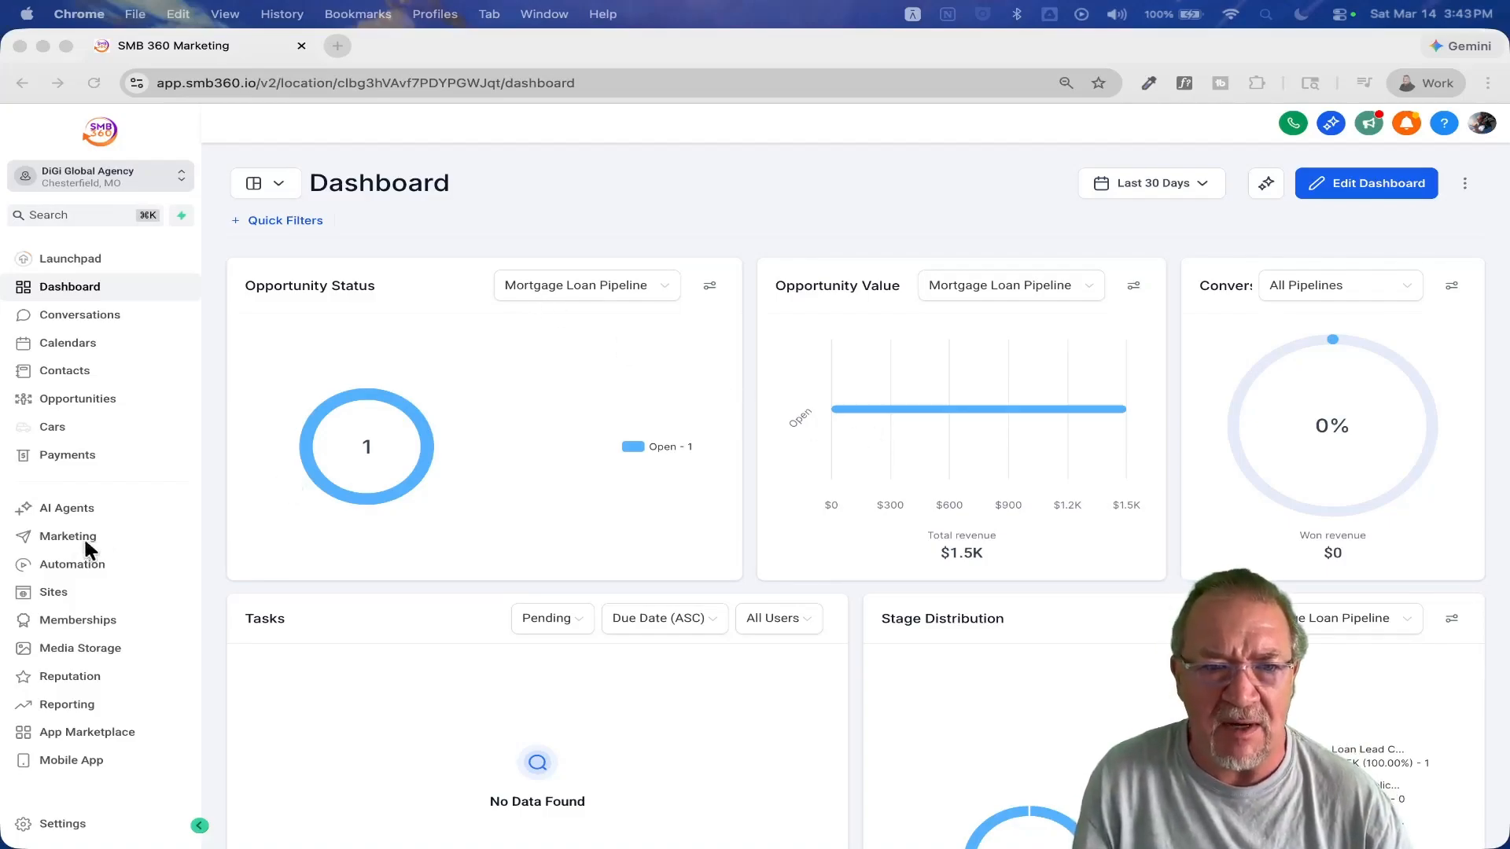
Open the automation workflows and create a new workflow from scratch.
click(74, 564)
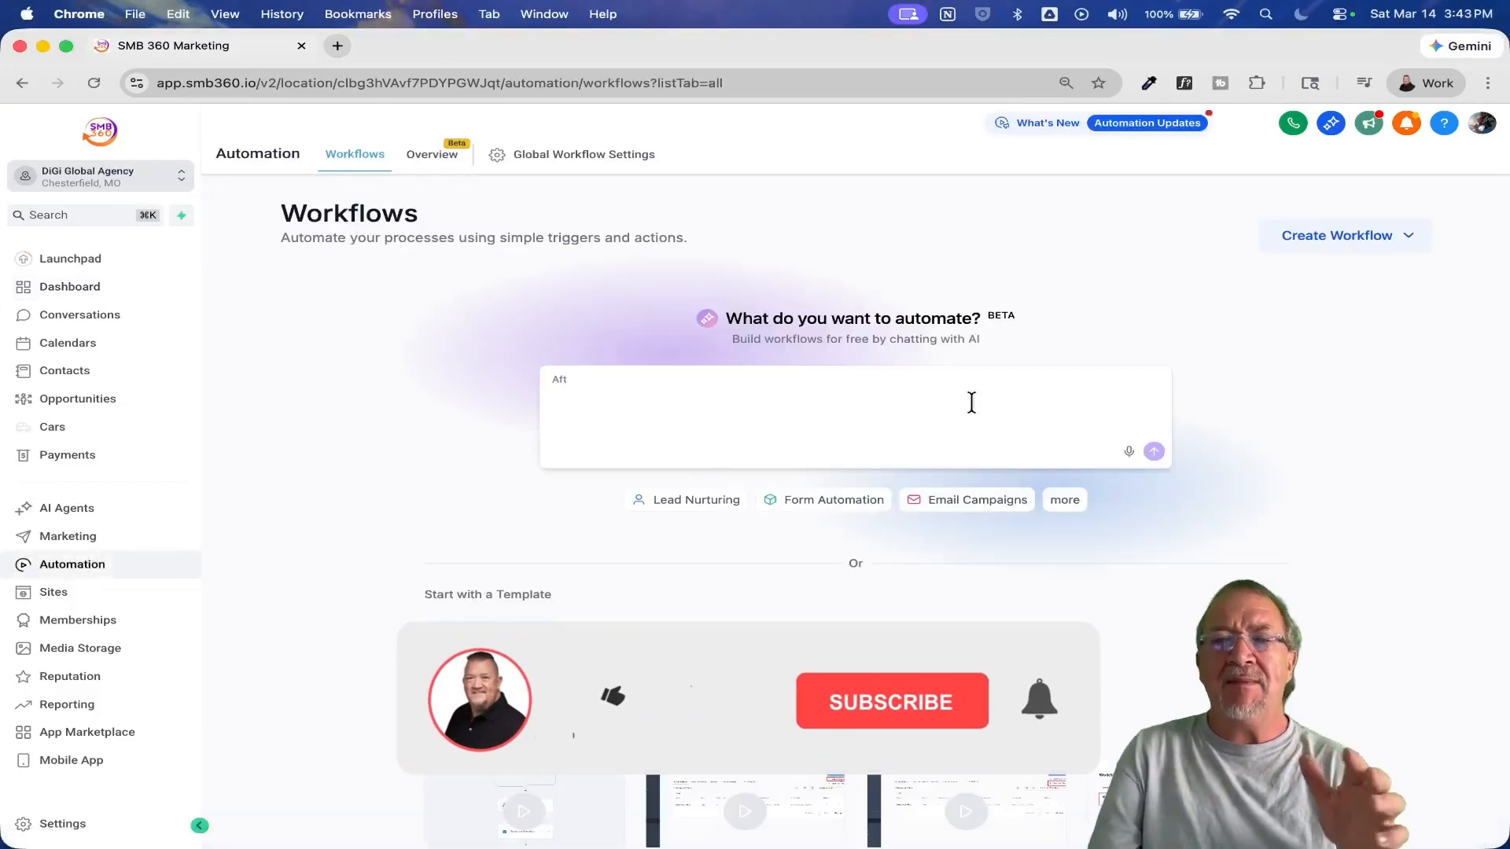
text(er sending a proposal, wait 24 hours then send SMS follow-up, wait 2 more days for)
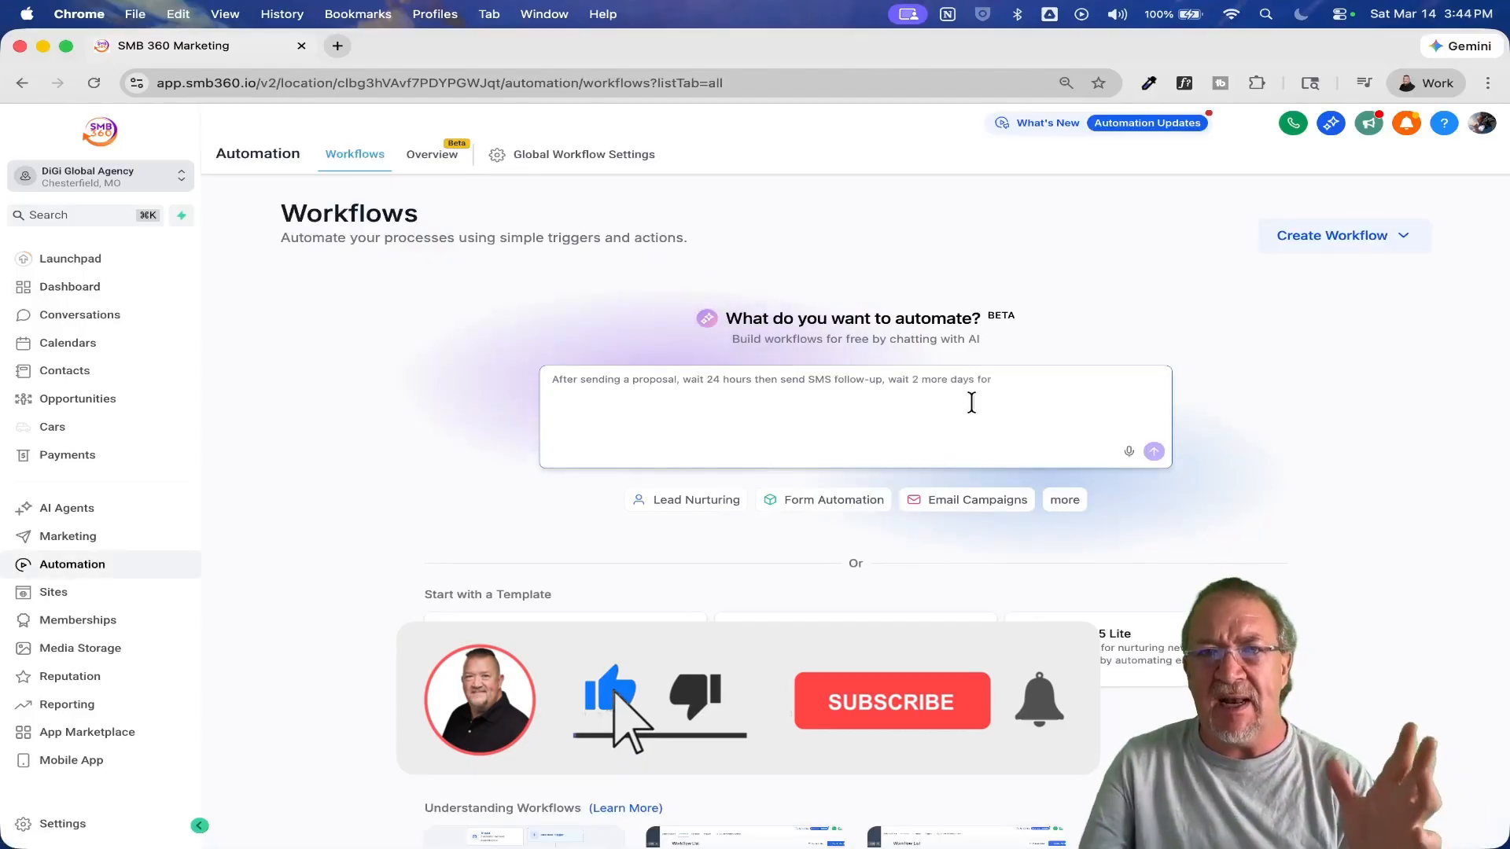
text( email follow-up, create a call task after 3 days, and move to cold stage if no res)
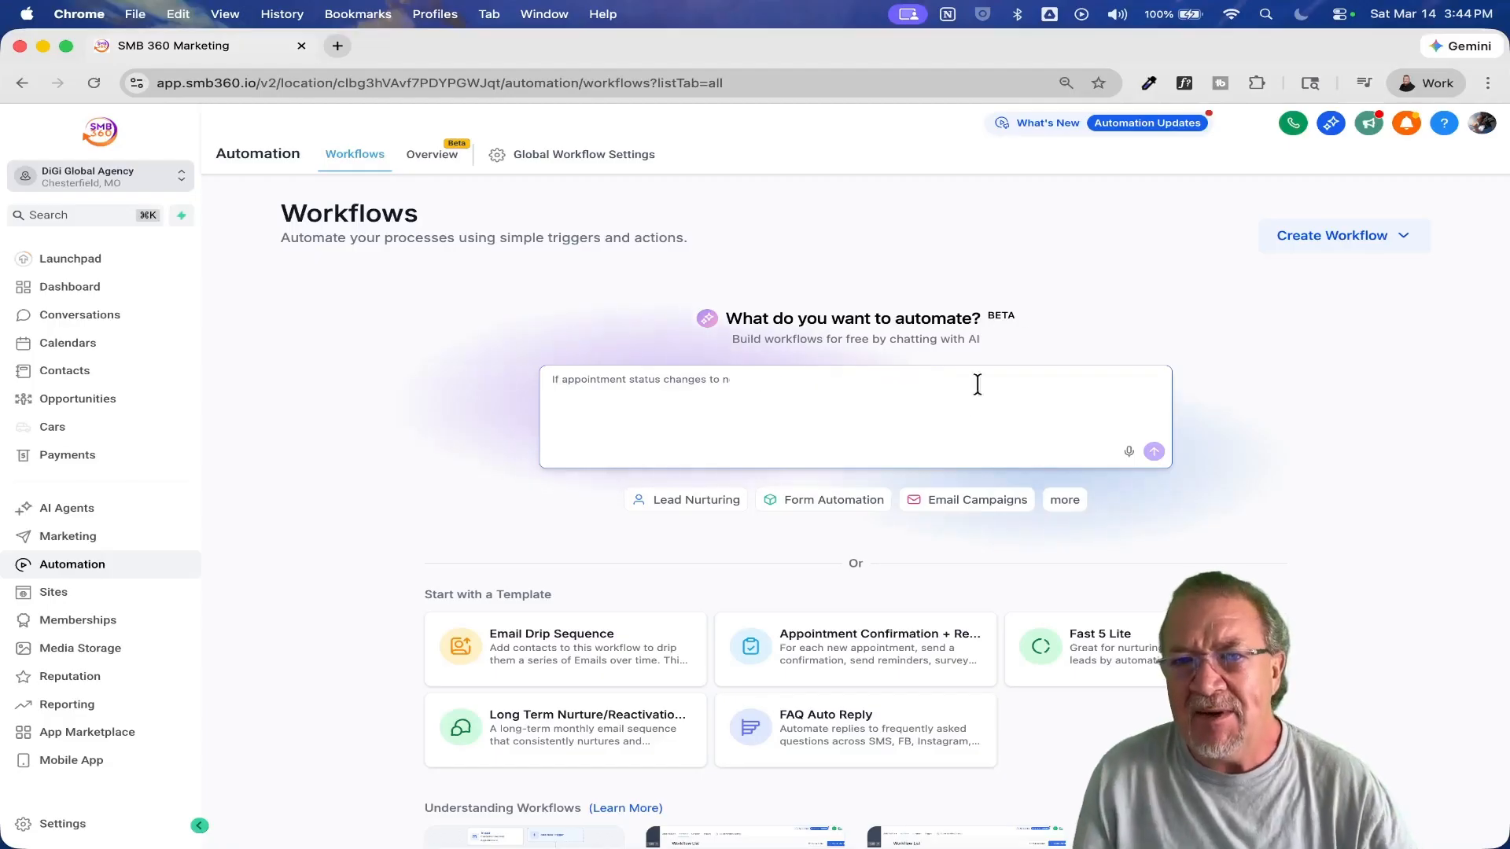
click(1368, 235)
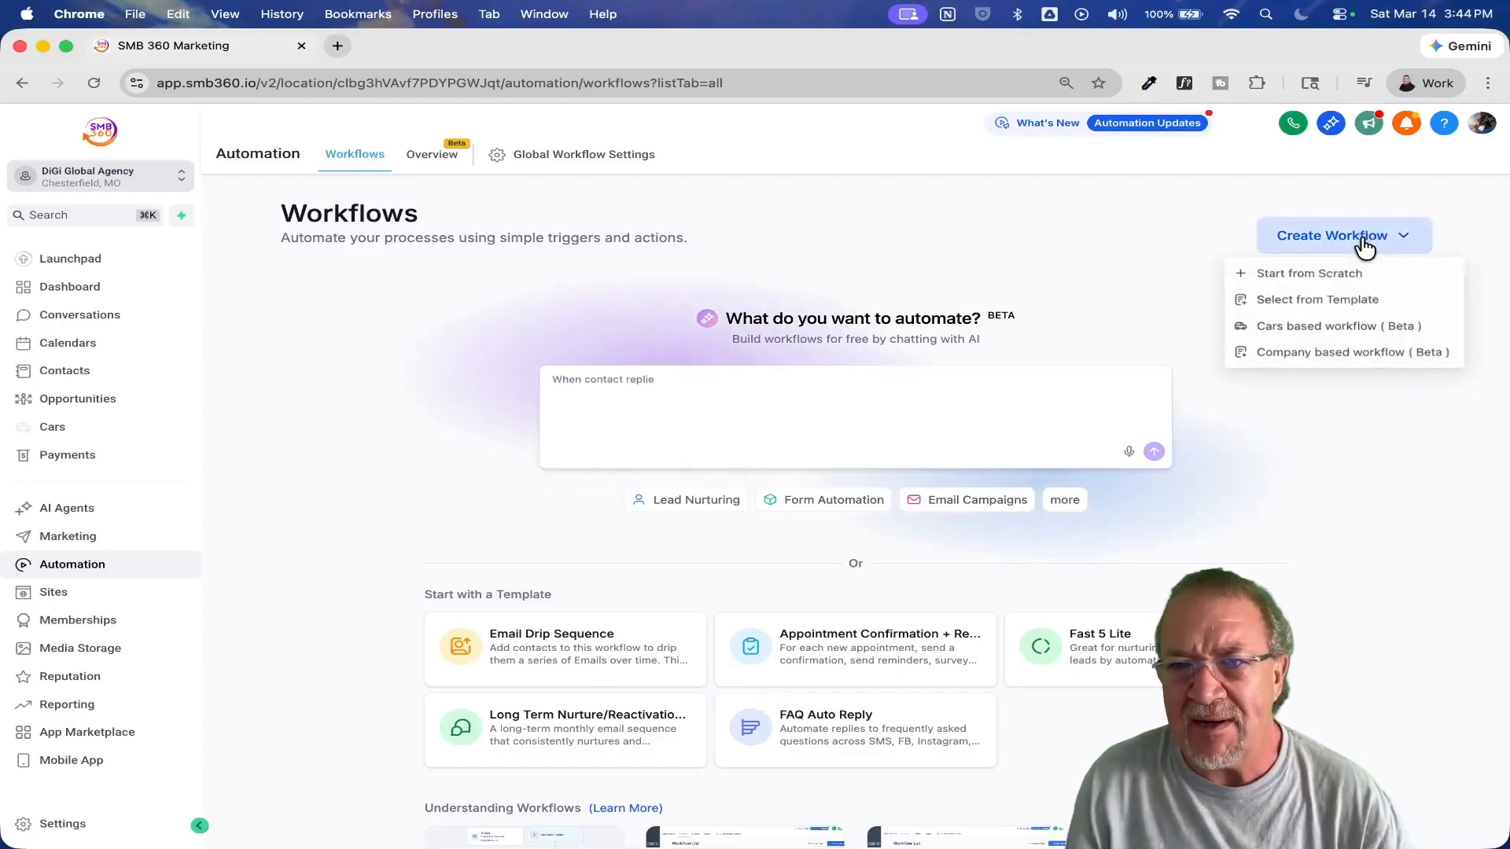
click(1307, 275)
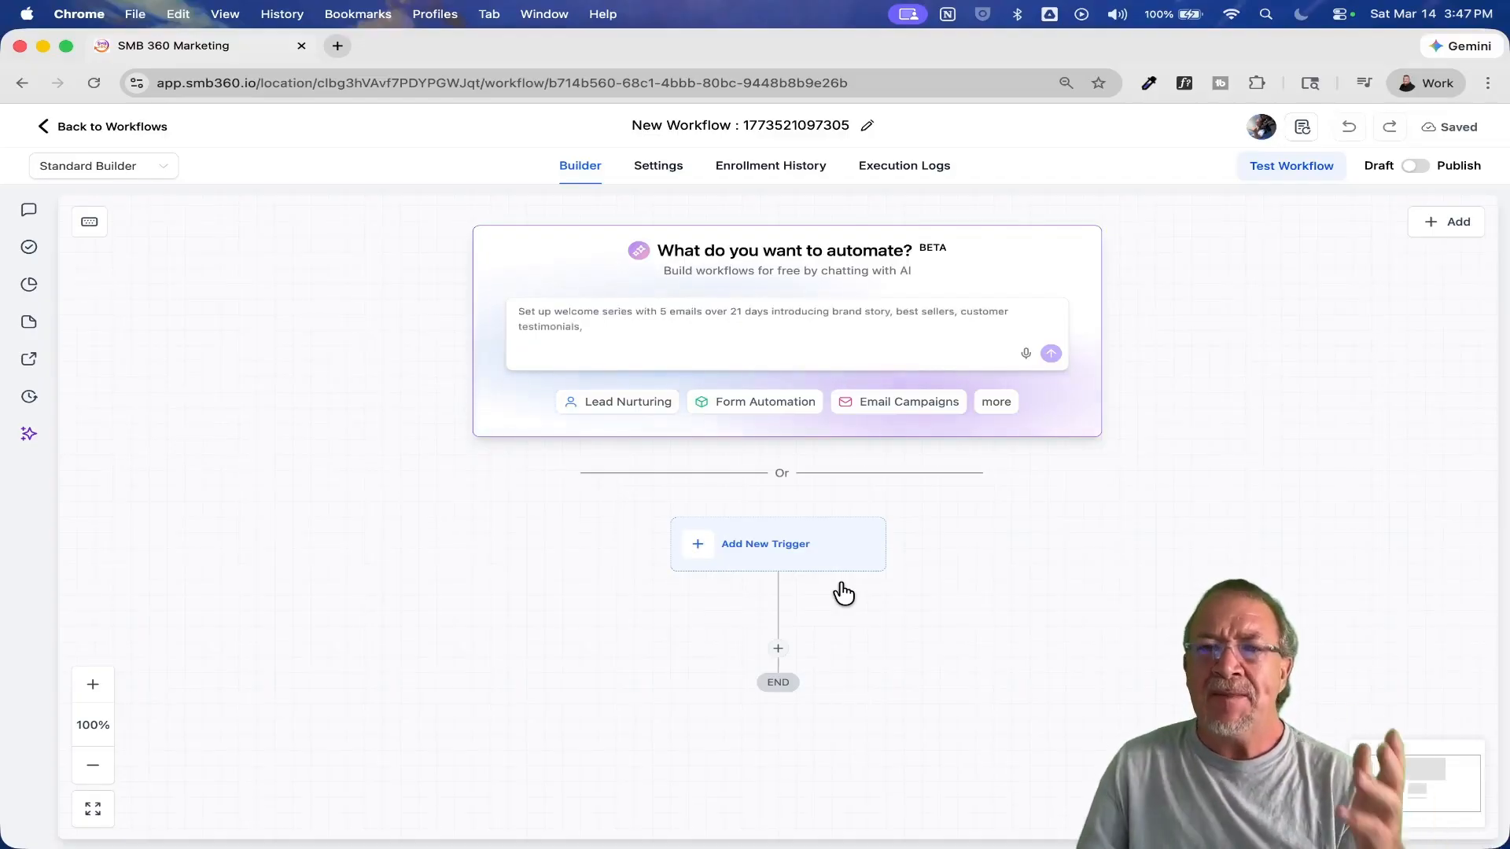
Add a "TikTok - Comment(s) On A Video" trigger to the new workflow.
click(752, 553)
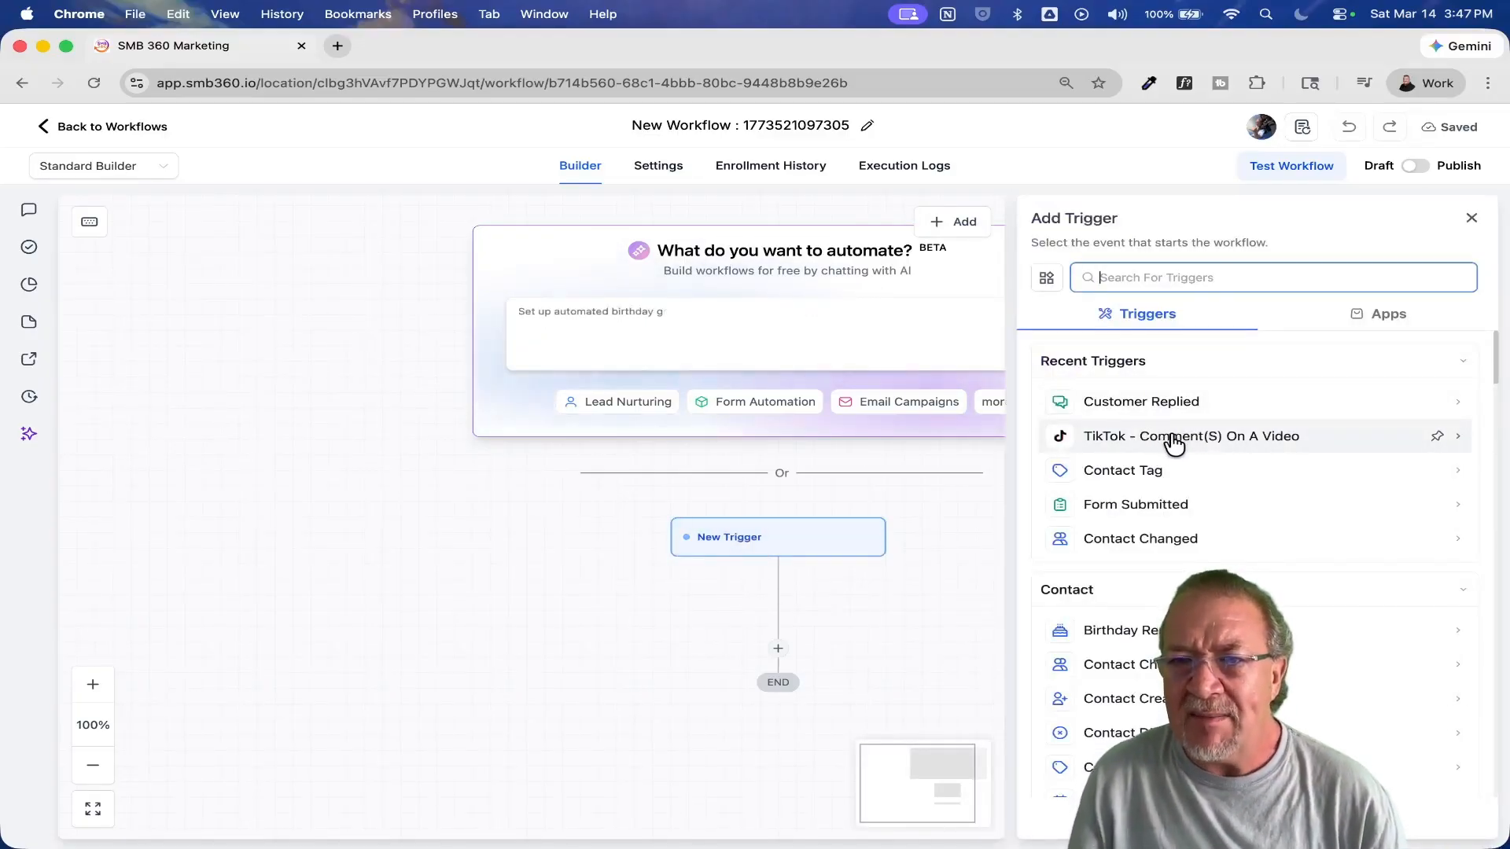
text(tiktok)
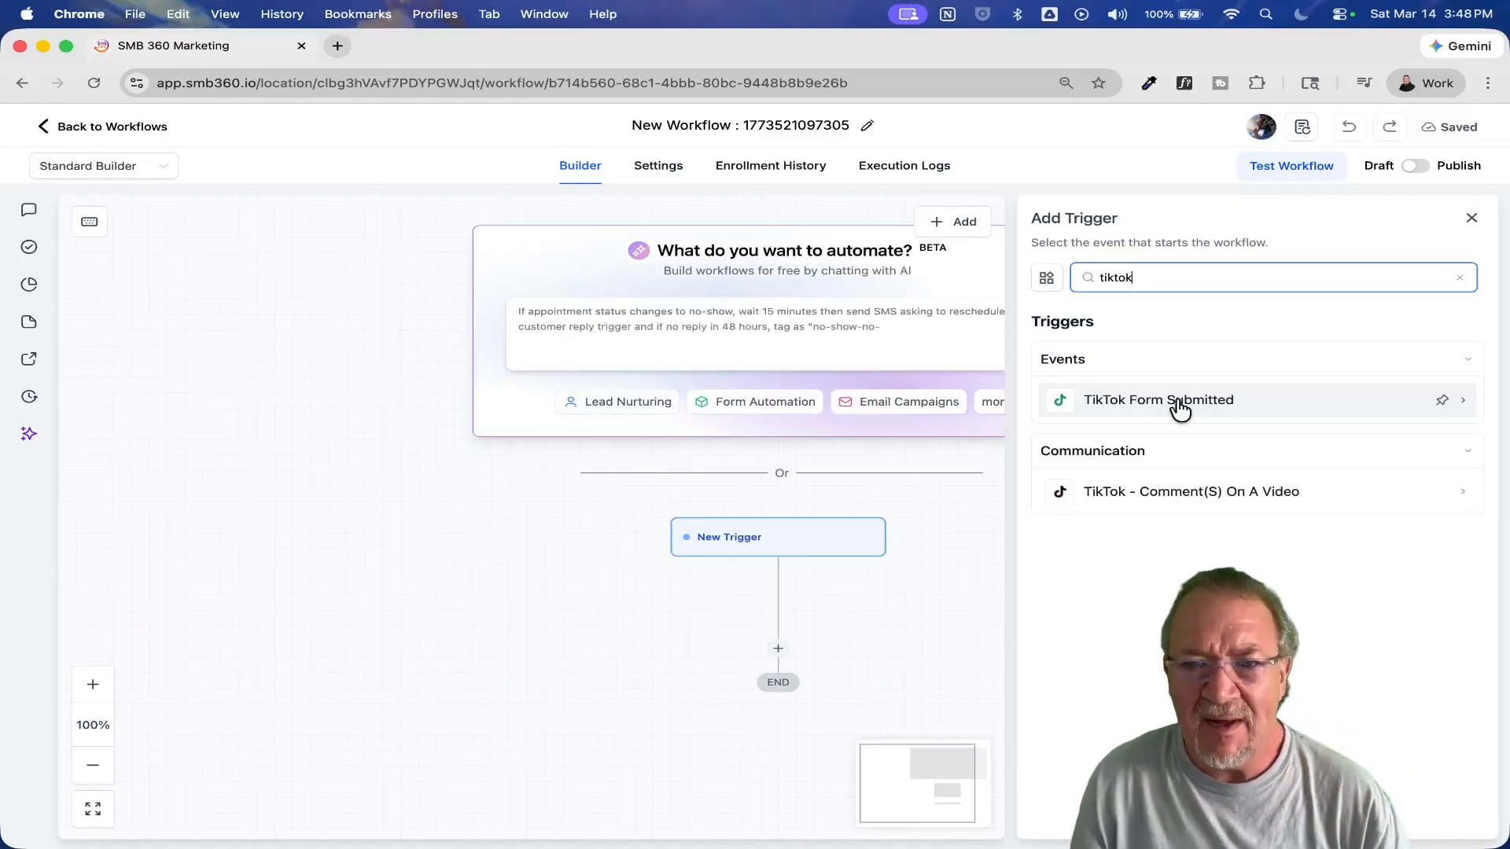
click(1163, 495)
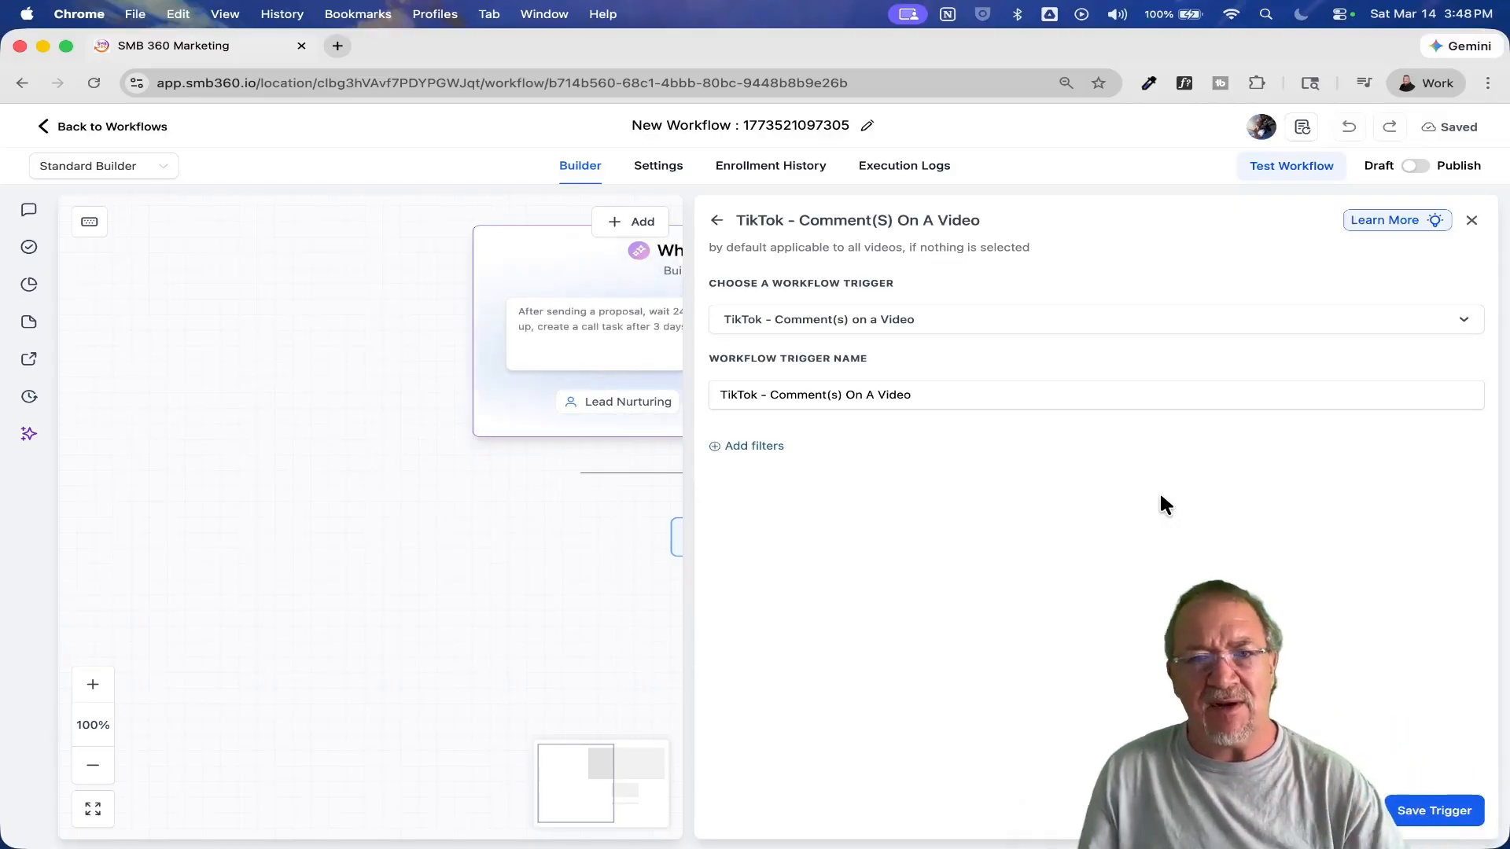
Add an "Account is" filter to the TikTok comment trigger and choose the connected TikTok account.
click(736, 447)
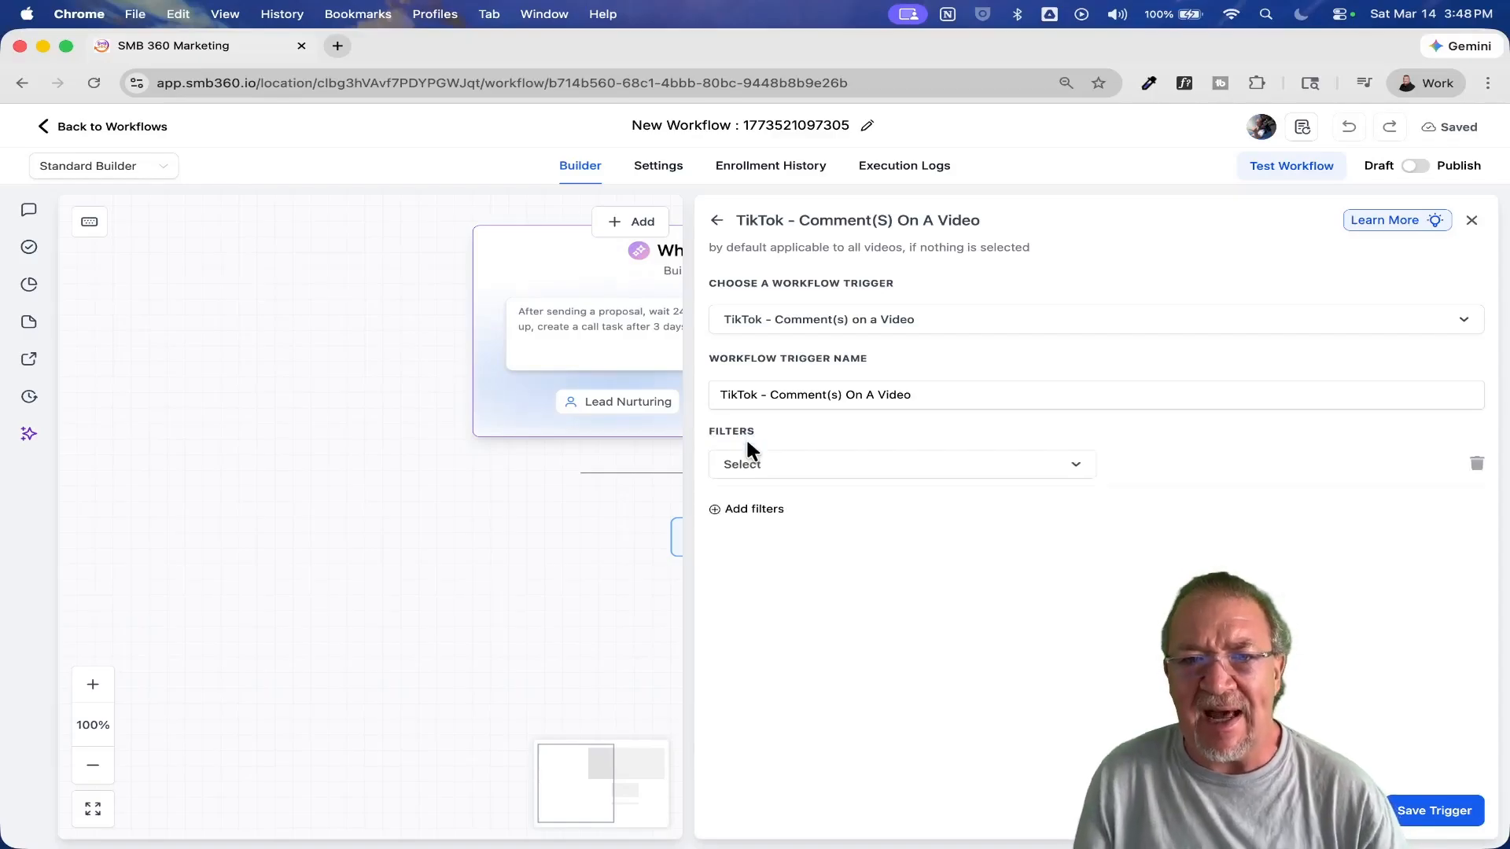
click(759, 465)
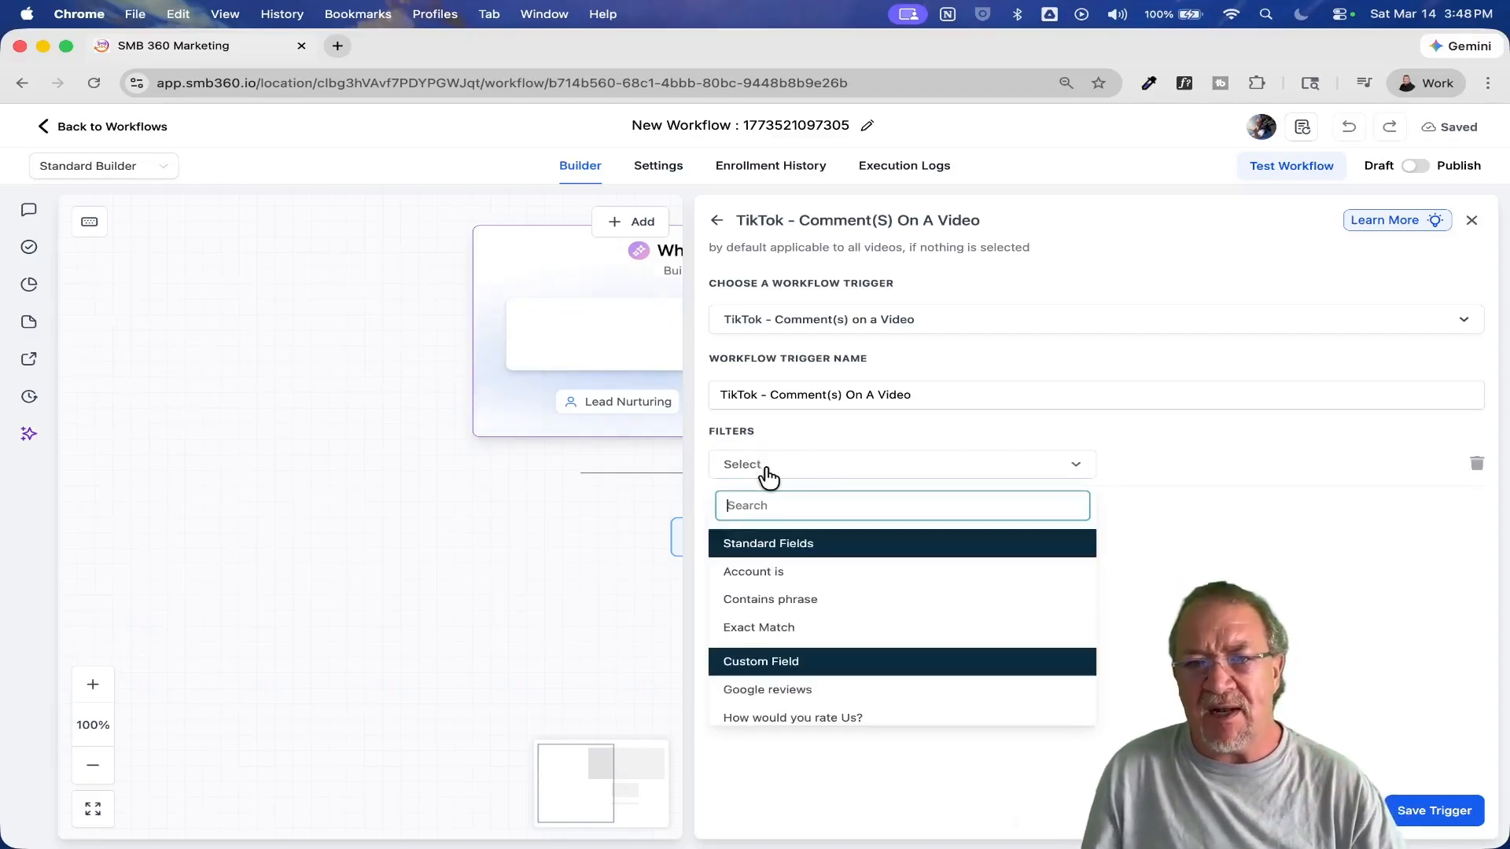
click(775, 571)
click(1148, 465)
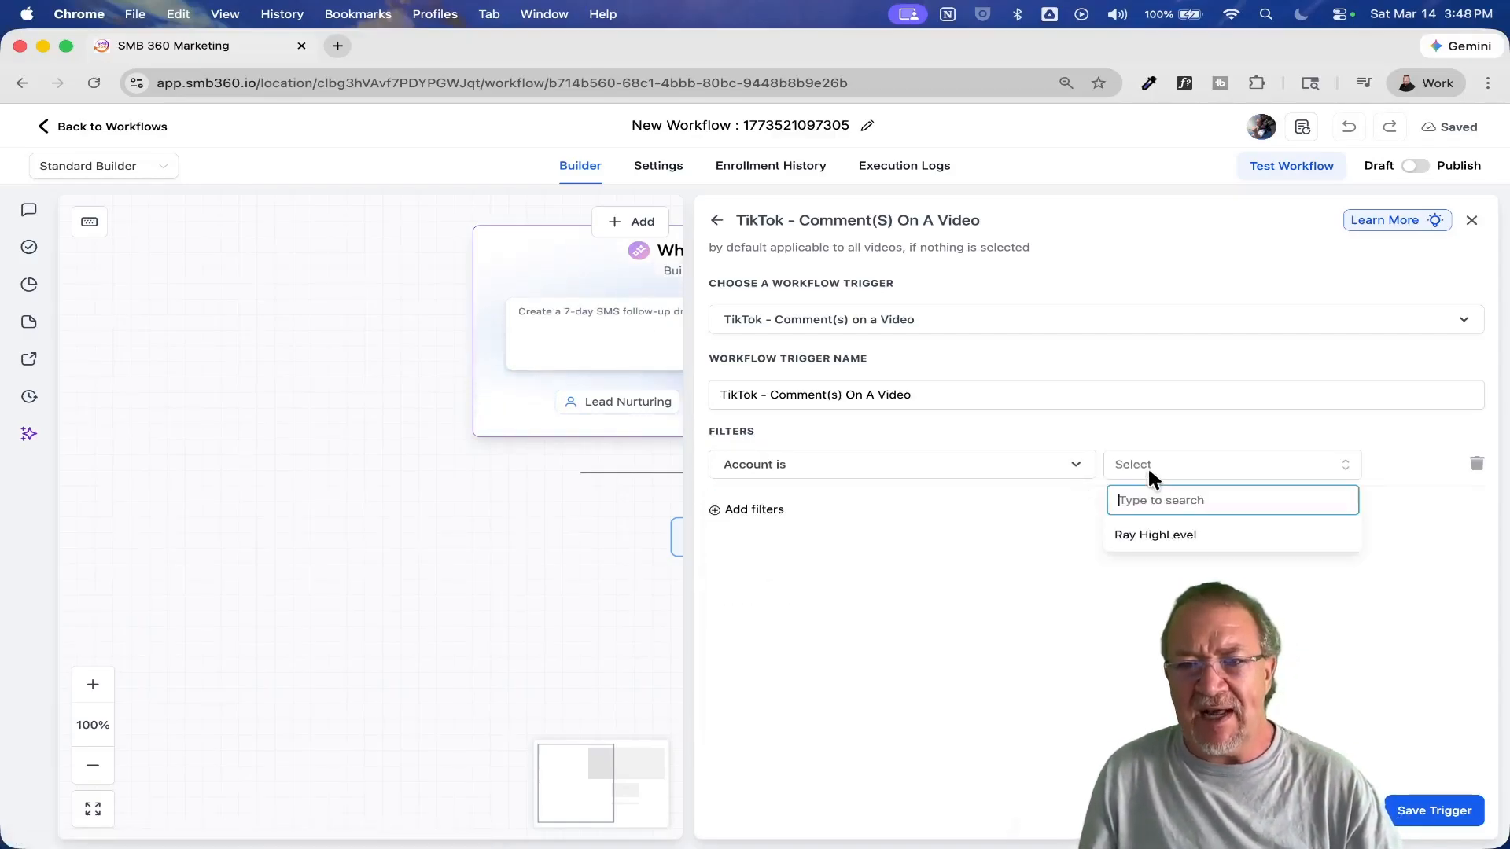
click(1182, 539)
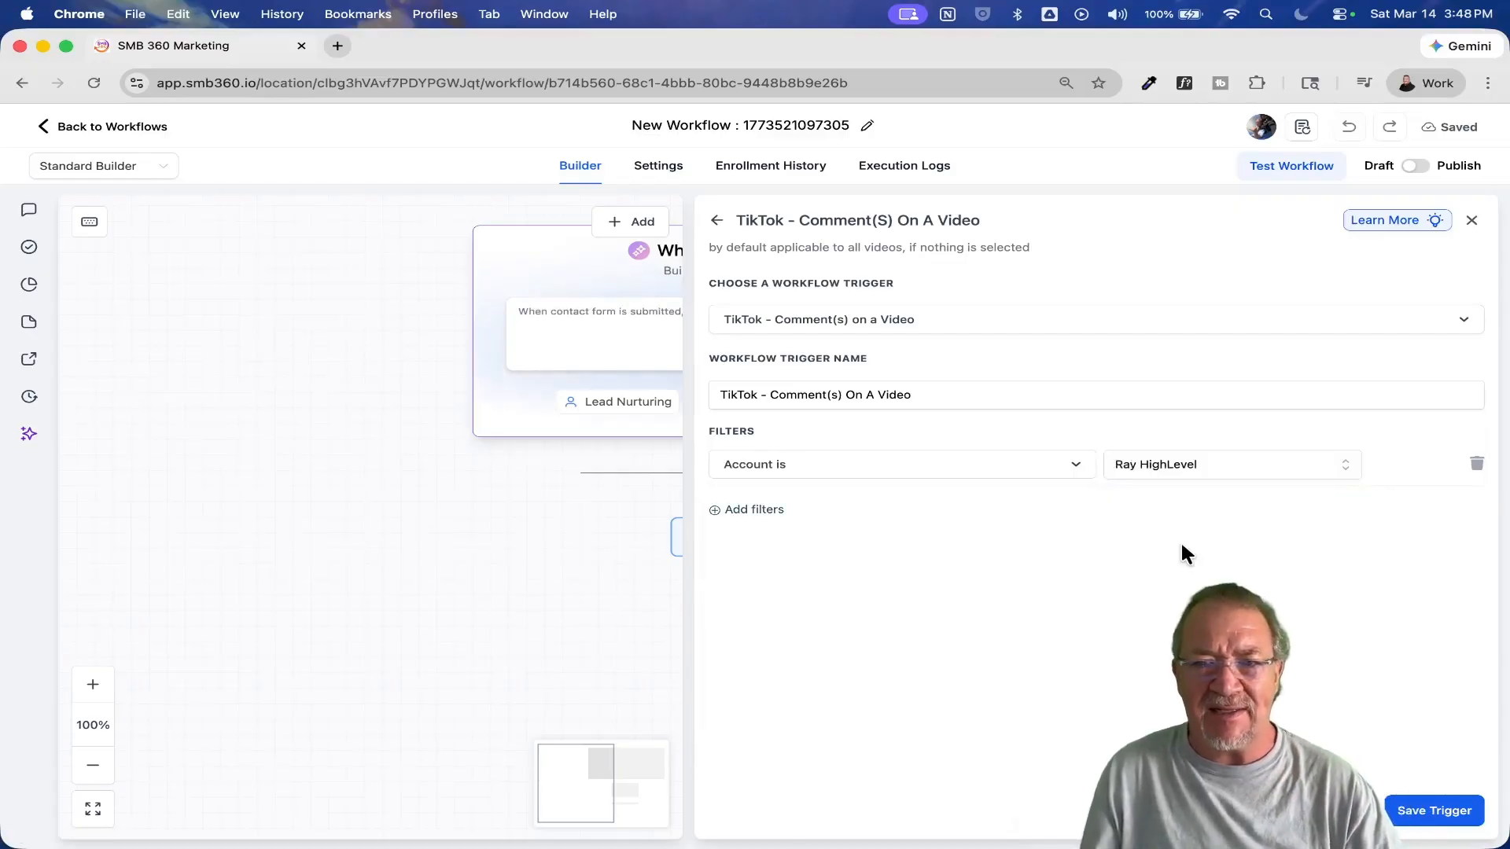
Add an Exact Match filter with the phrase "website" to the TikTok comment trigger and save the trigger.
click(756, 511)
click(779, 511)
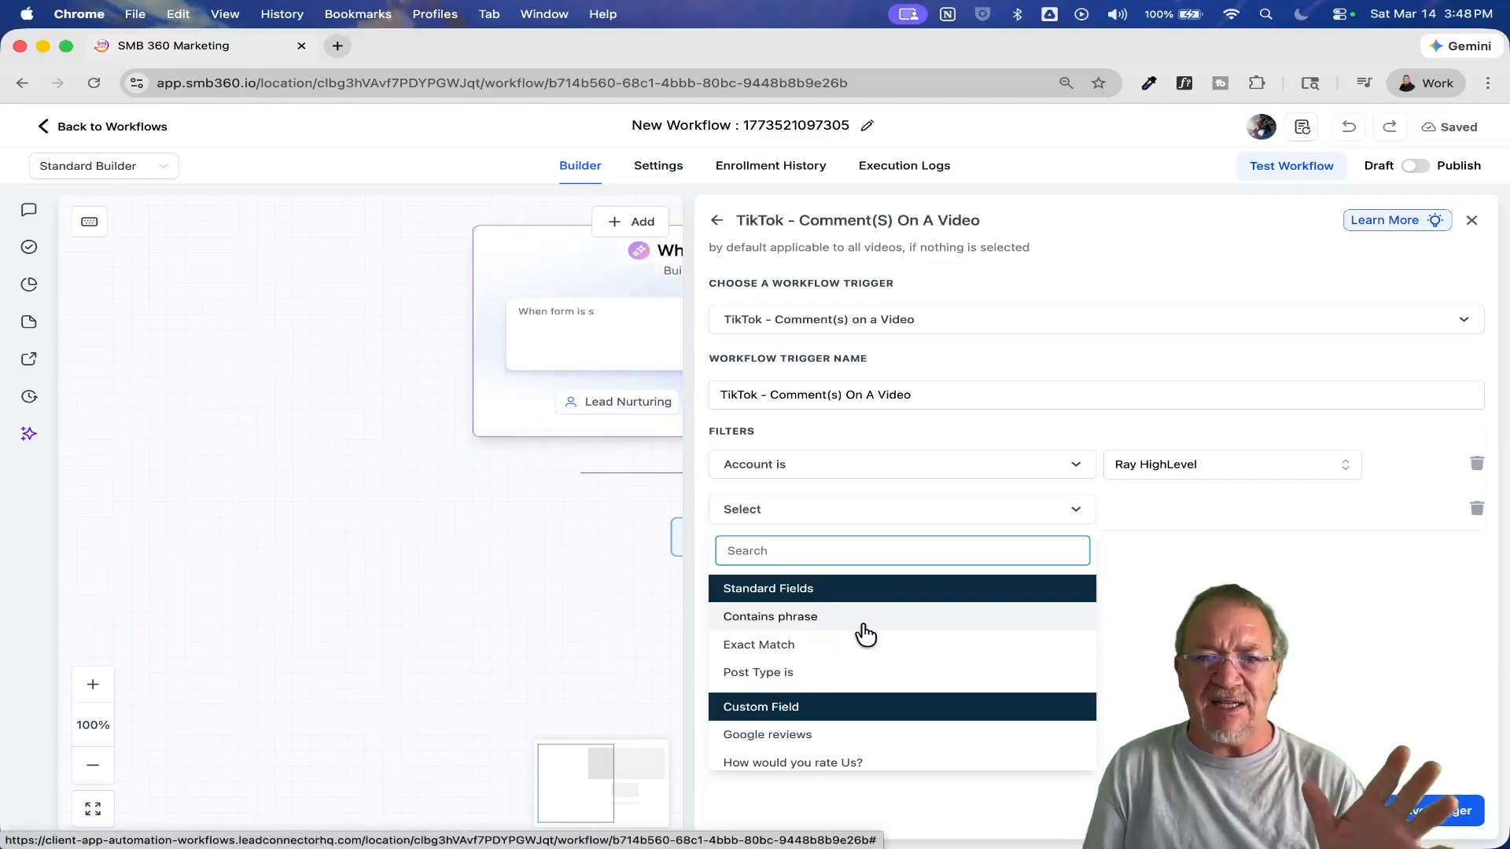
click(855, 653)
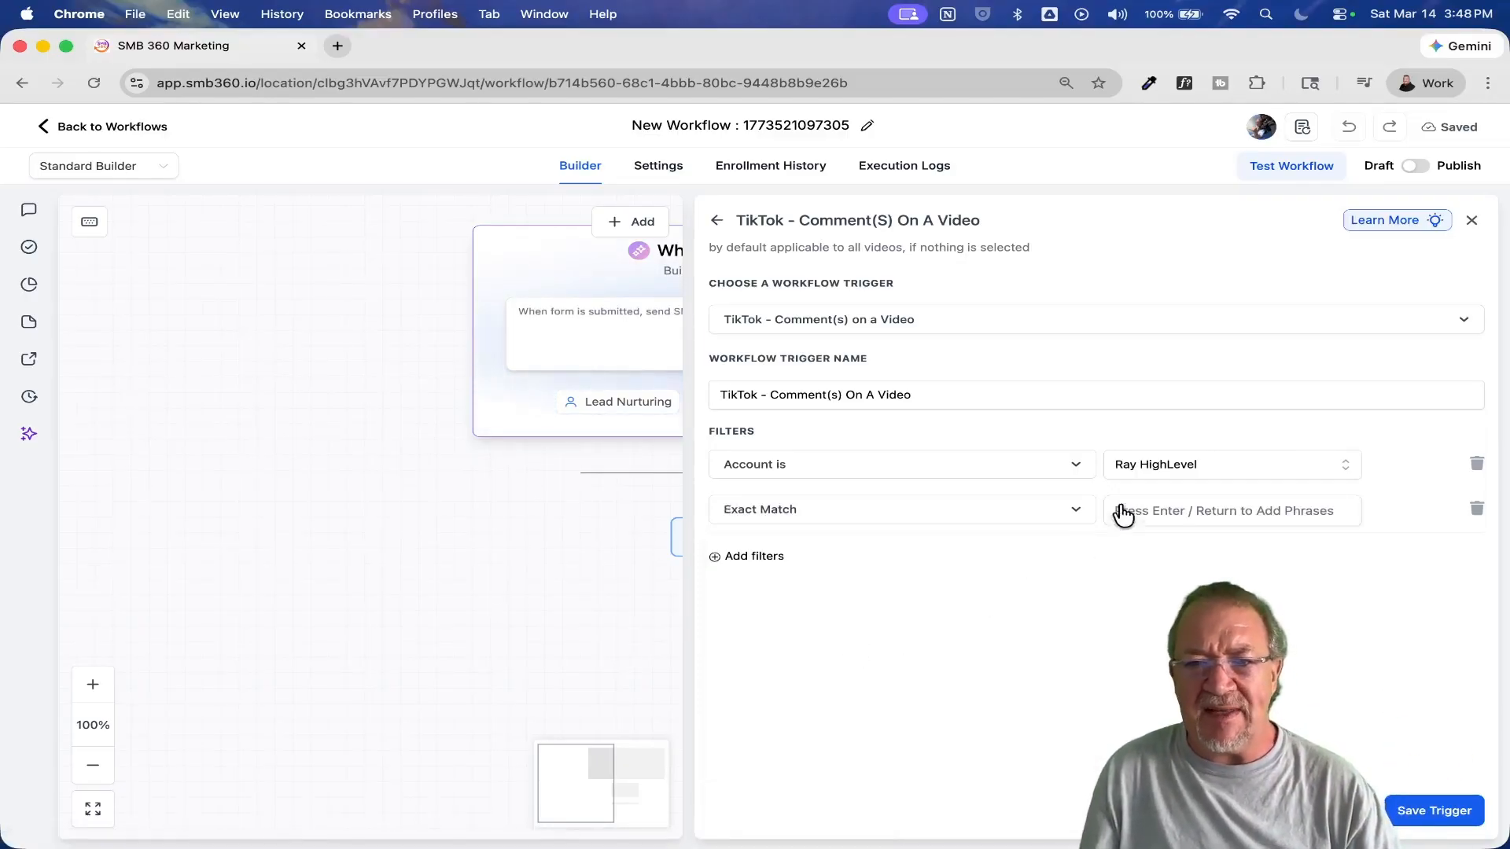
click(1156, 520)
text(website)
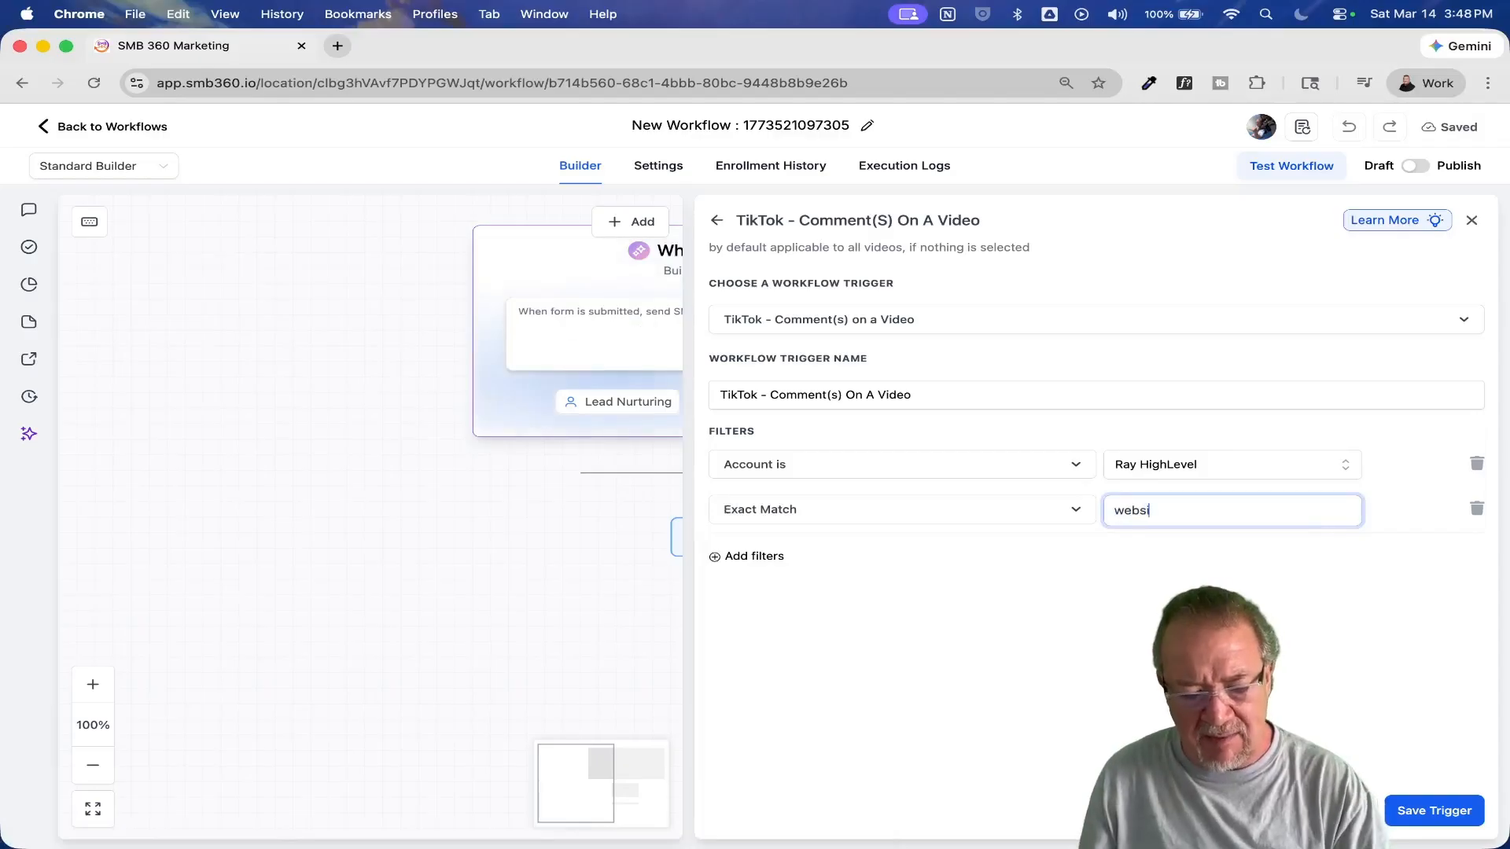
key(Return)
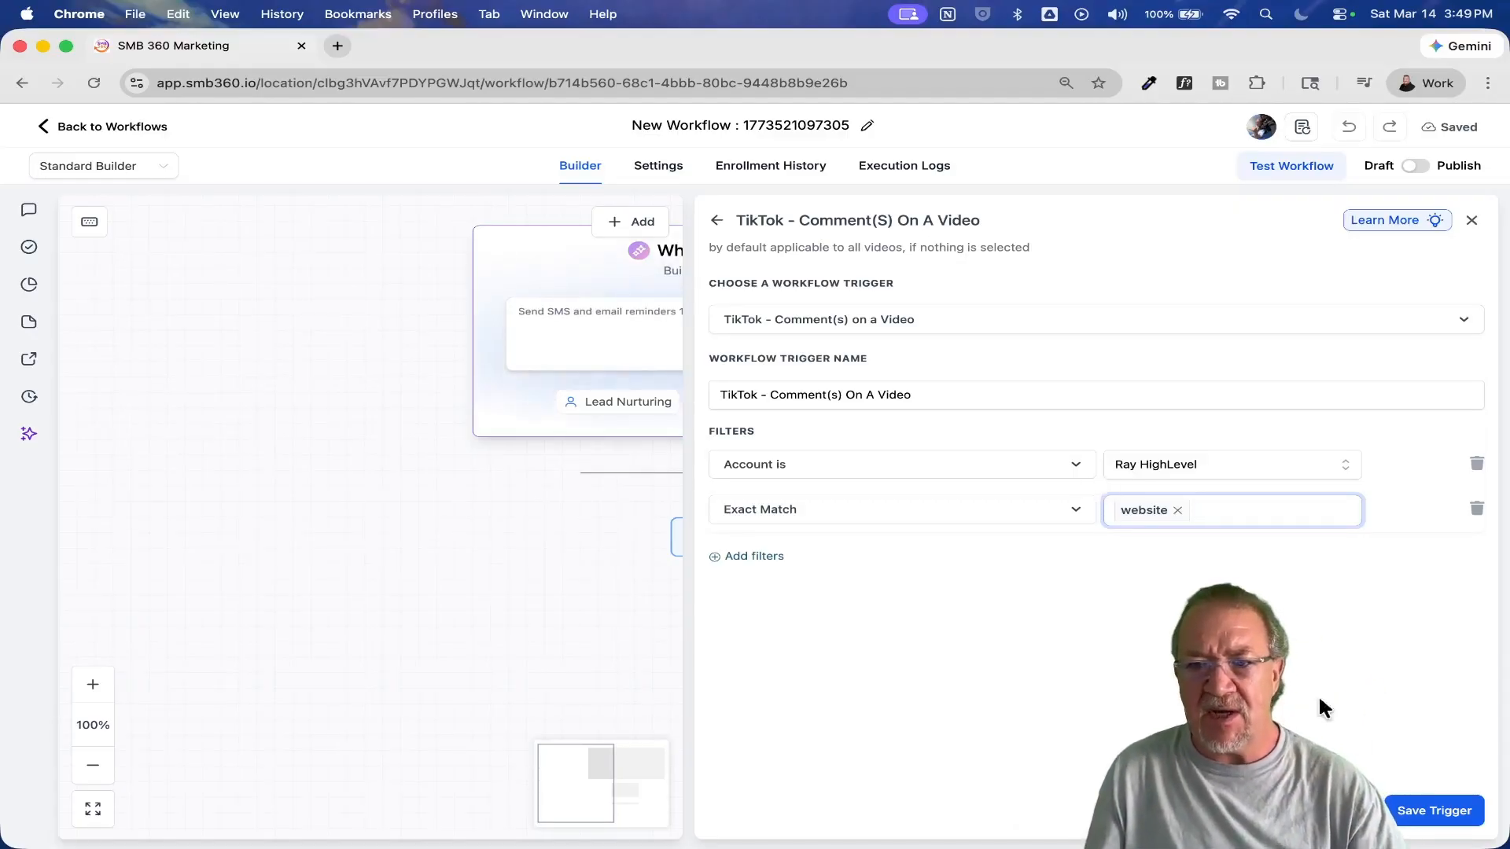
click(1416, 810)
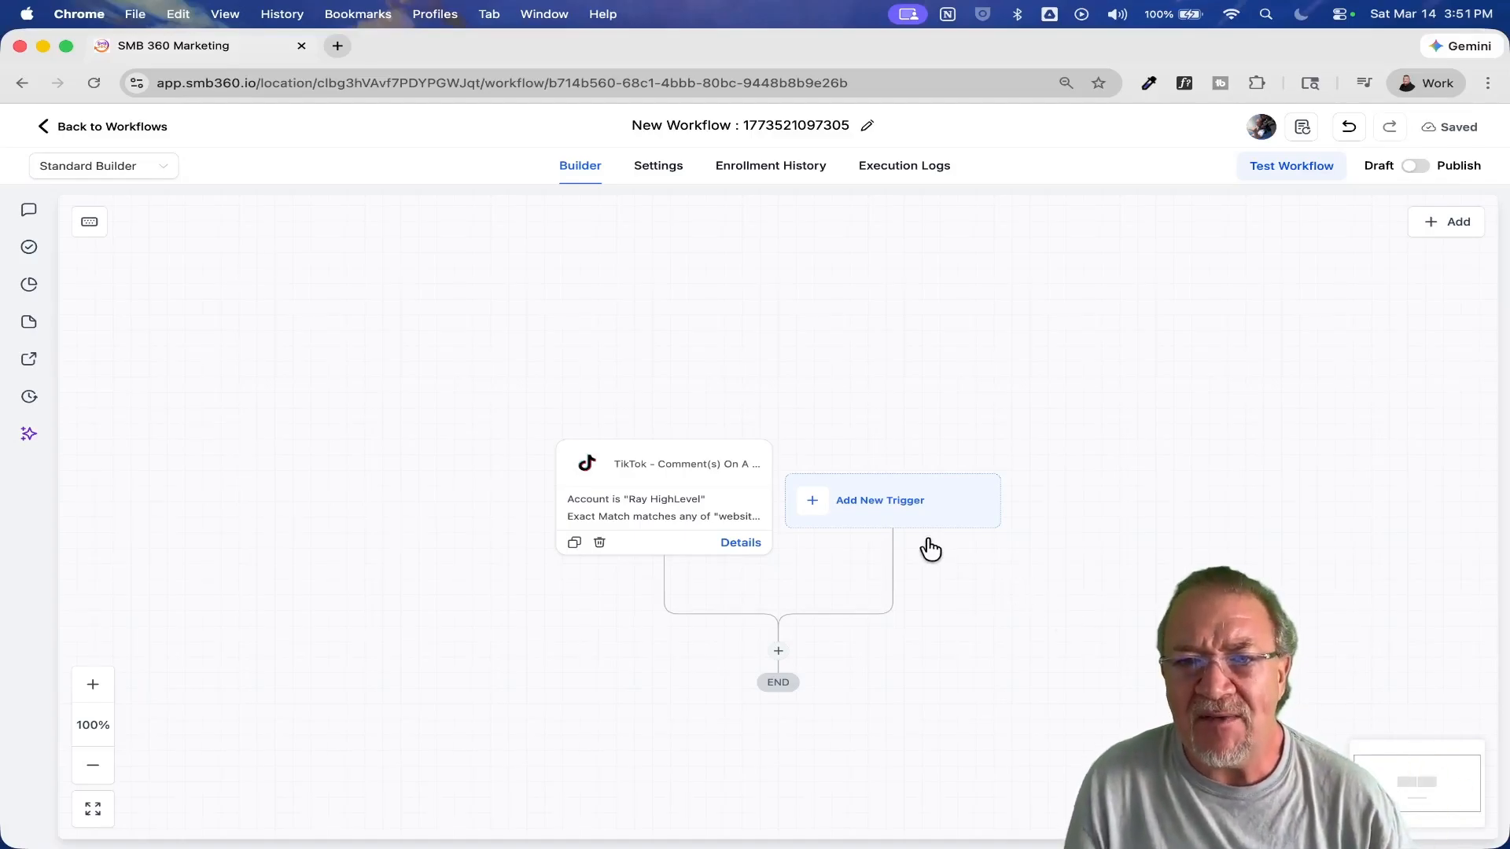
Start adding a second trigger and search the available triggers for "tiktok", then clear the search.
click(883, 504)
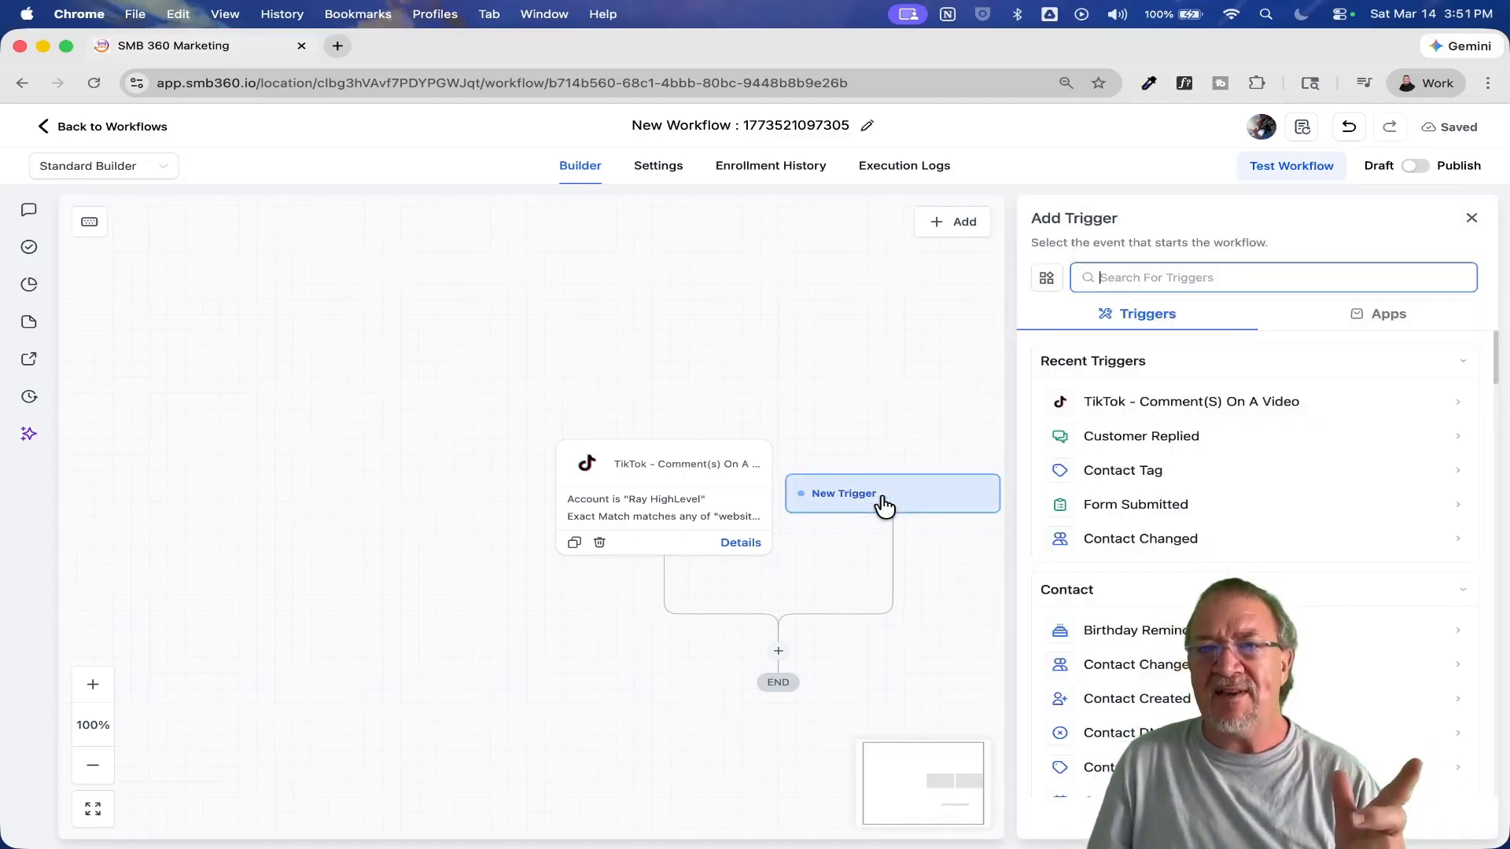
text(tiktok)
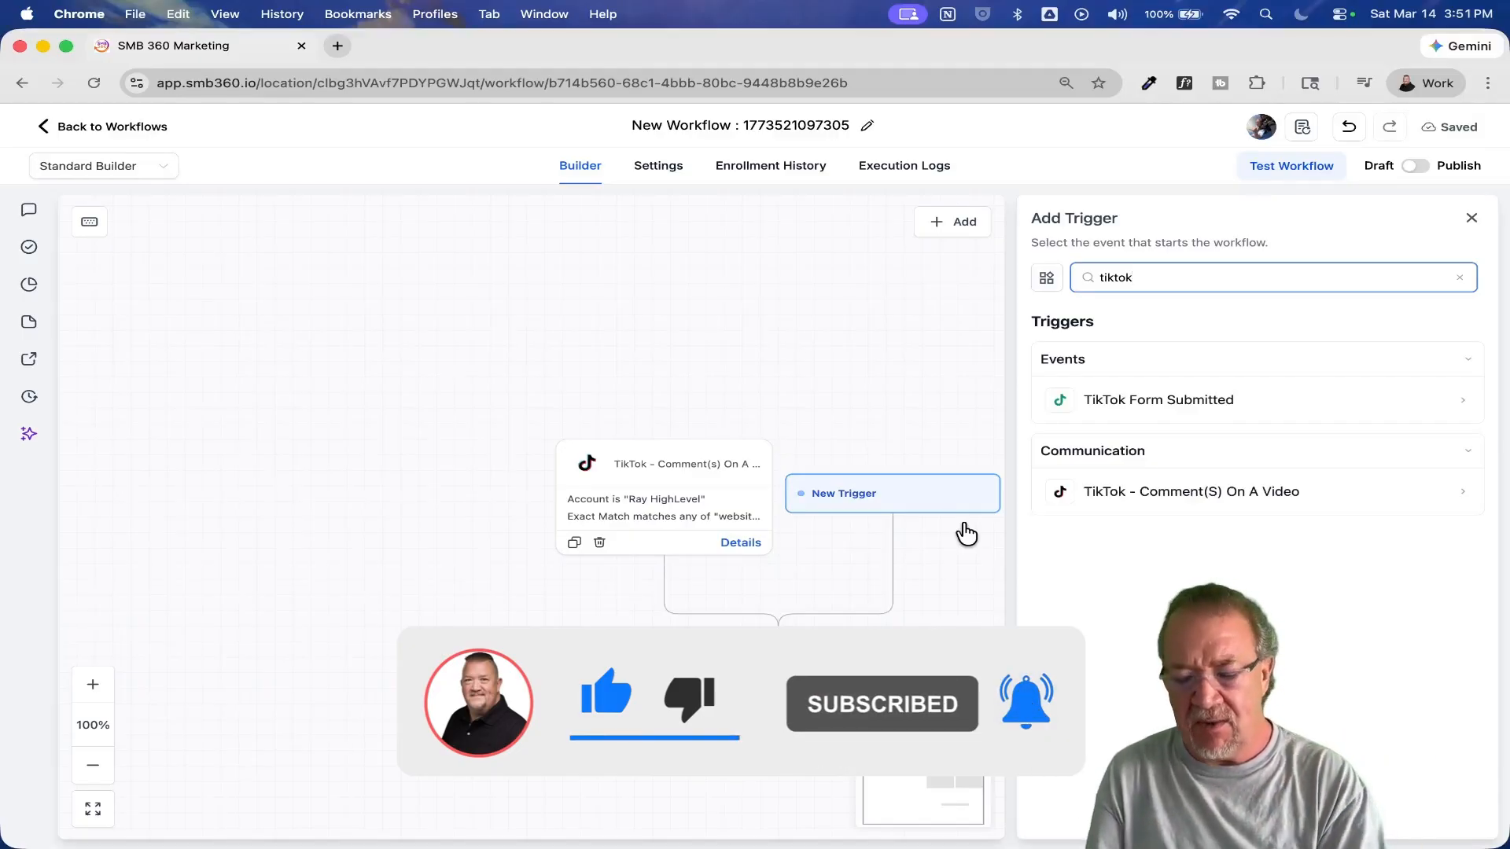
key(BackSpace)
key(BackSpace)
key(BackSpace)
key(BackSpace)
key(BackSpace)
key(BackSpace)
Search the triggers for "custom" and choose Customer Replied as the second workflow trigger.
text(cu)
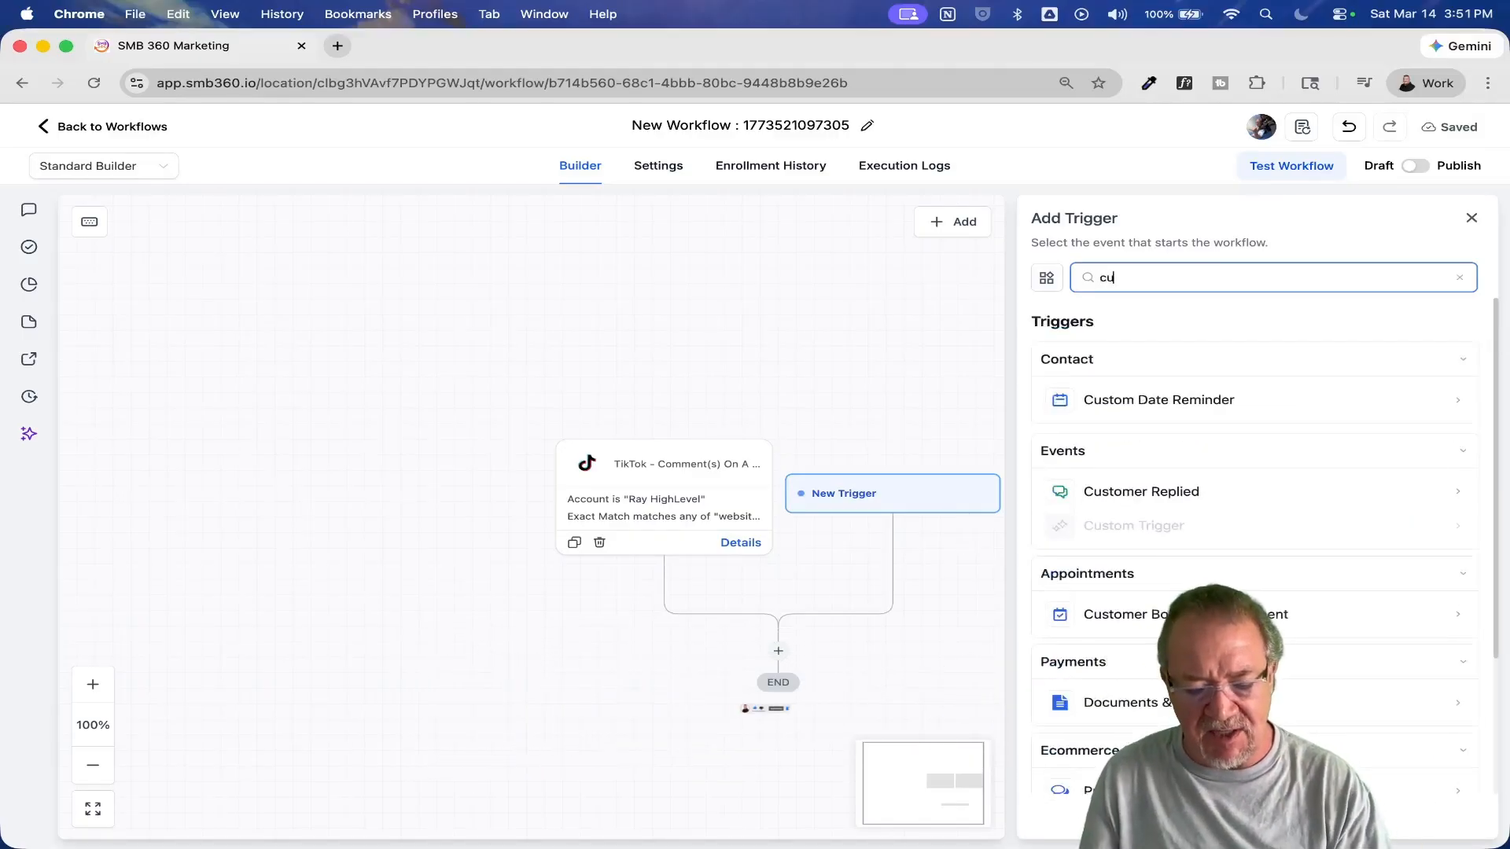
text(stom)
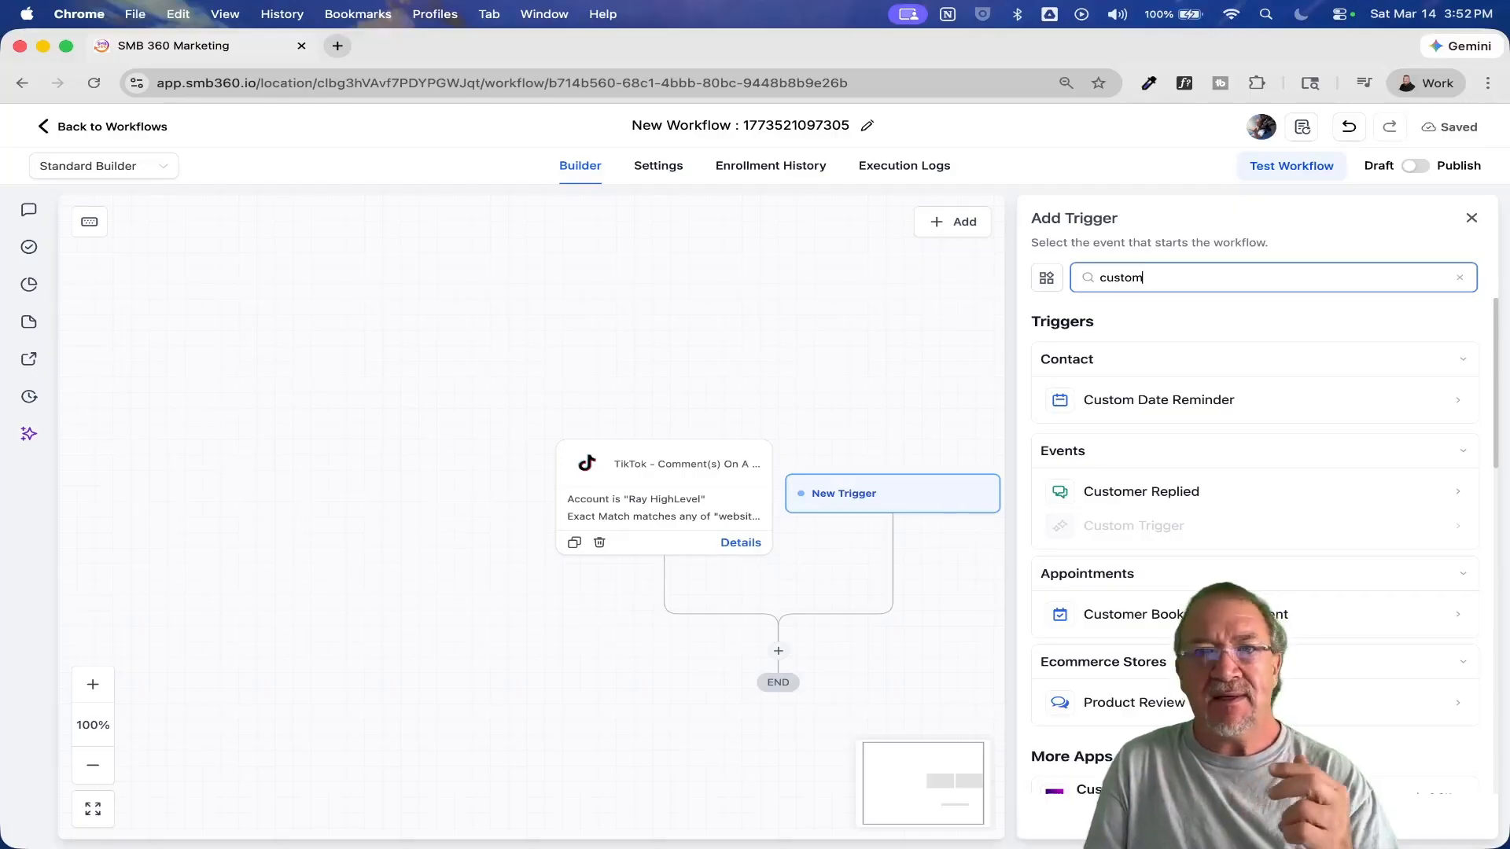
click(1105, 492)
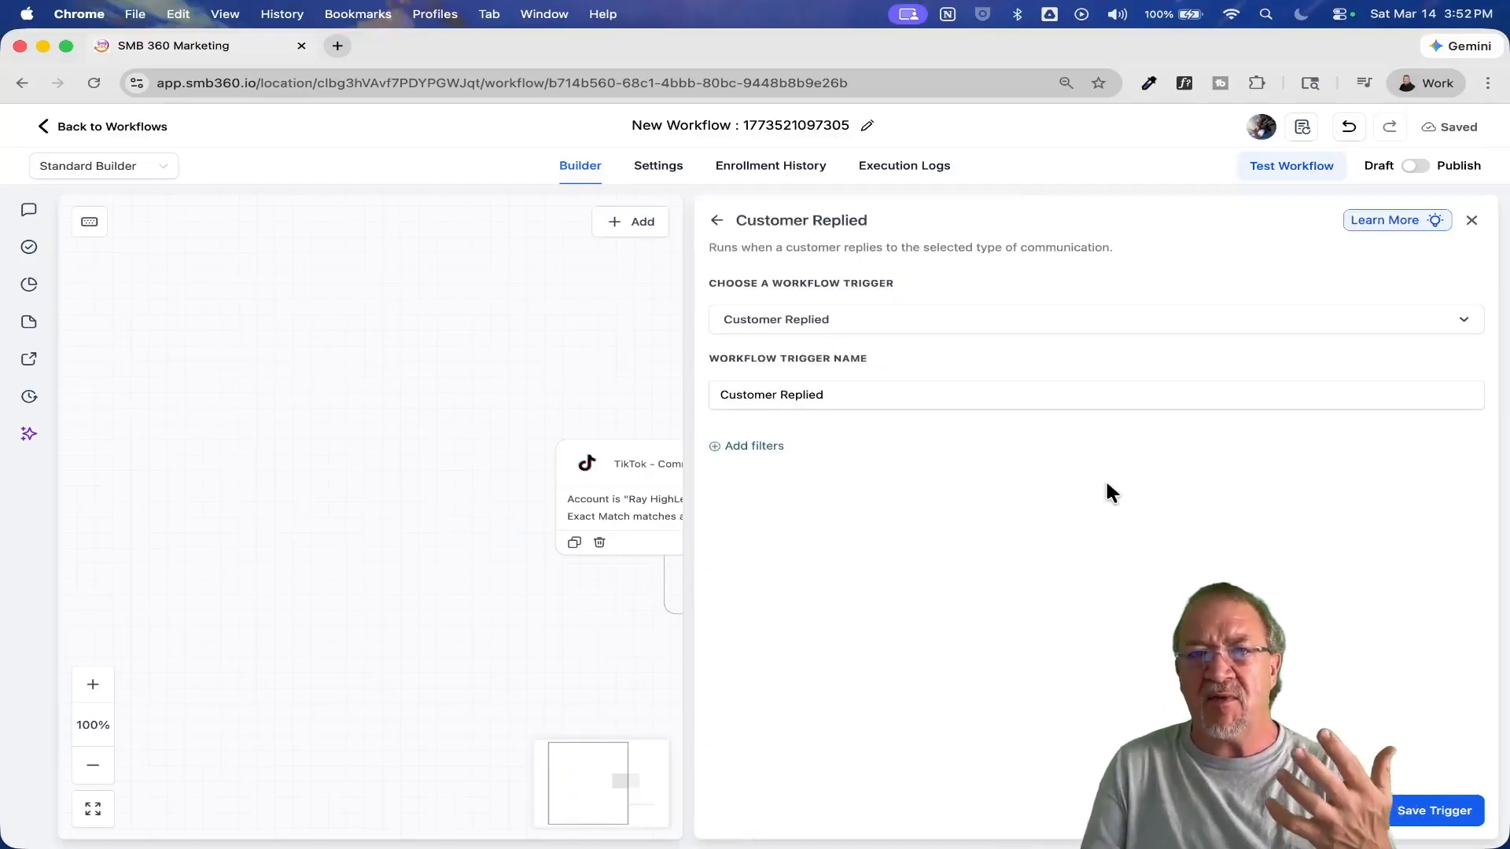
Add a "Reply channel" filter to the Customer Replied trigger and set it to TikTok.
click(751, 446)
click(884, 472)
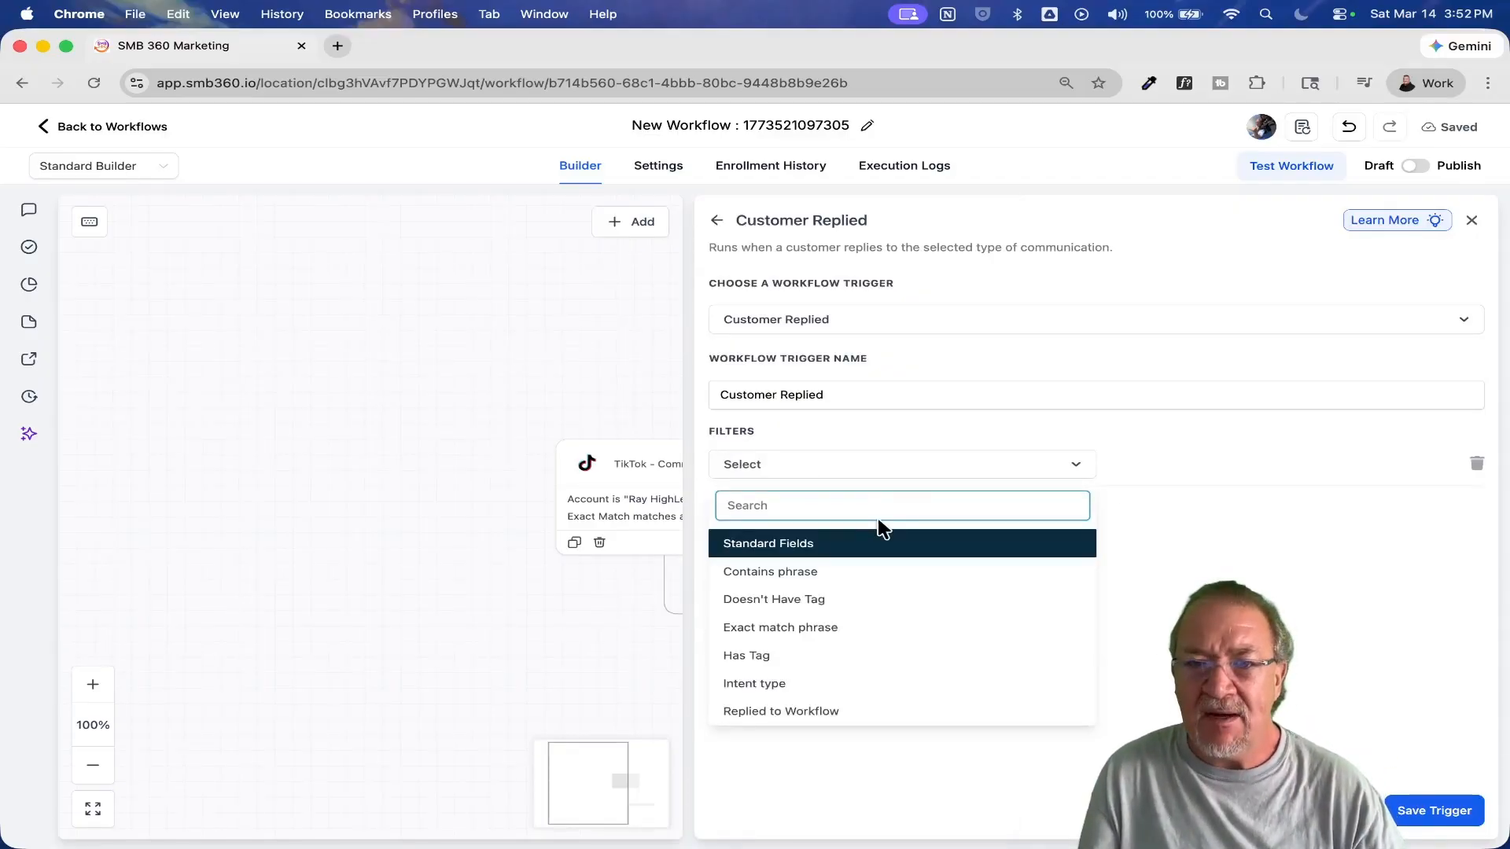
scroll(876, 516, up, 5)
scroll(876, 516, down, 3)
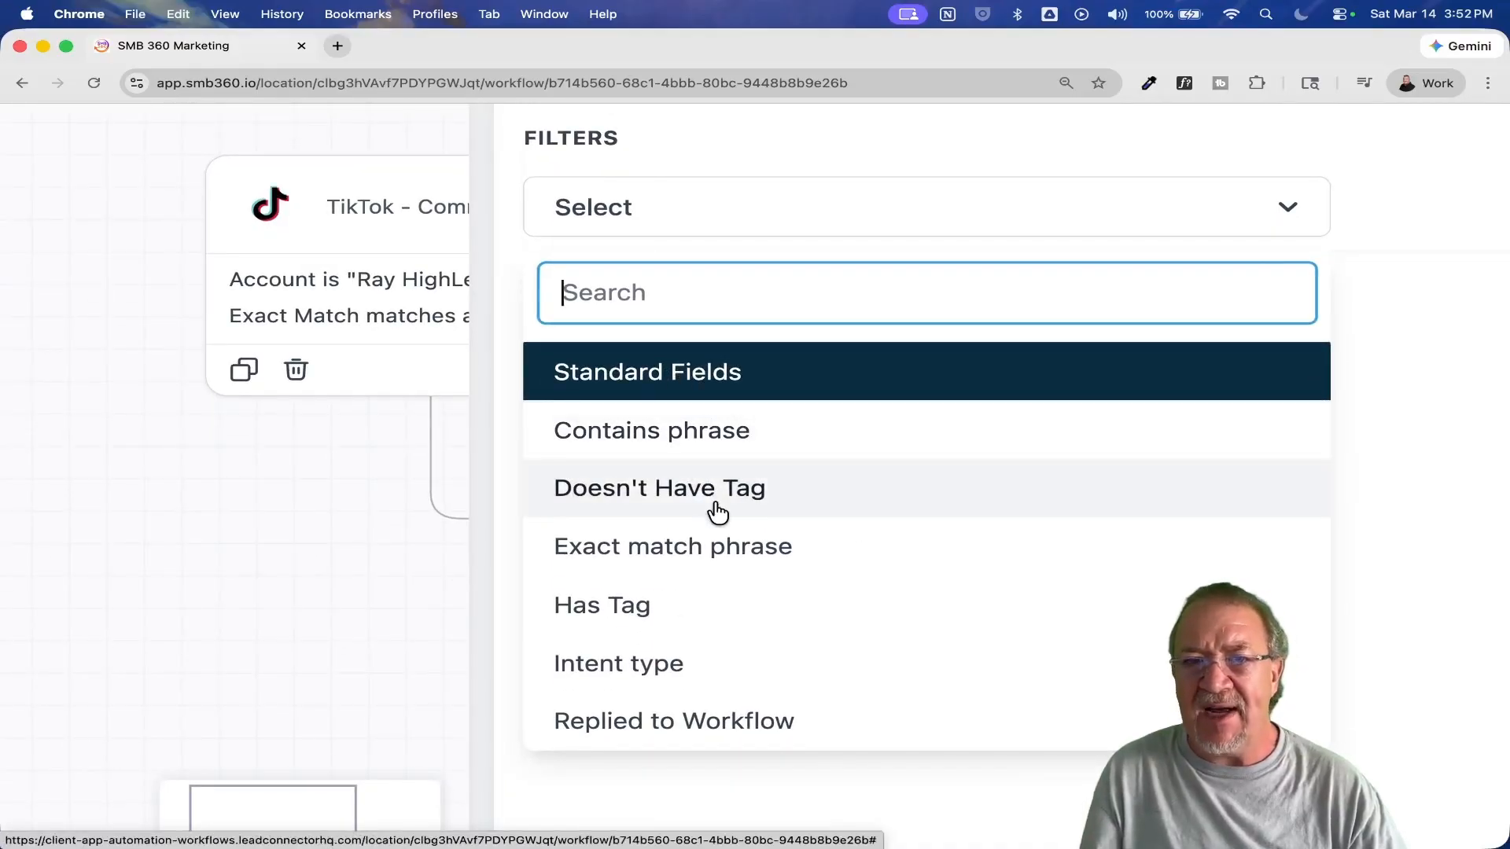
scroll(753, 579, down, 3)
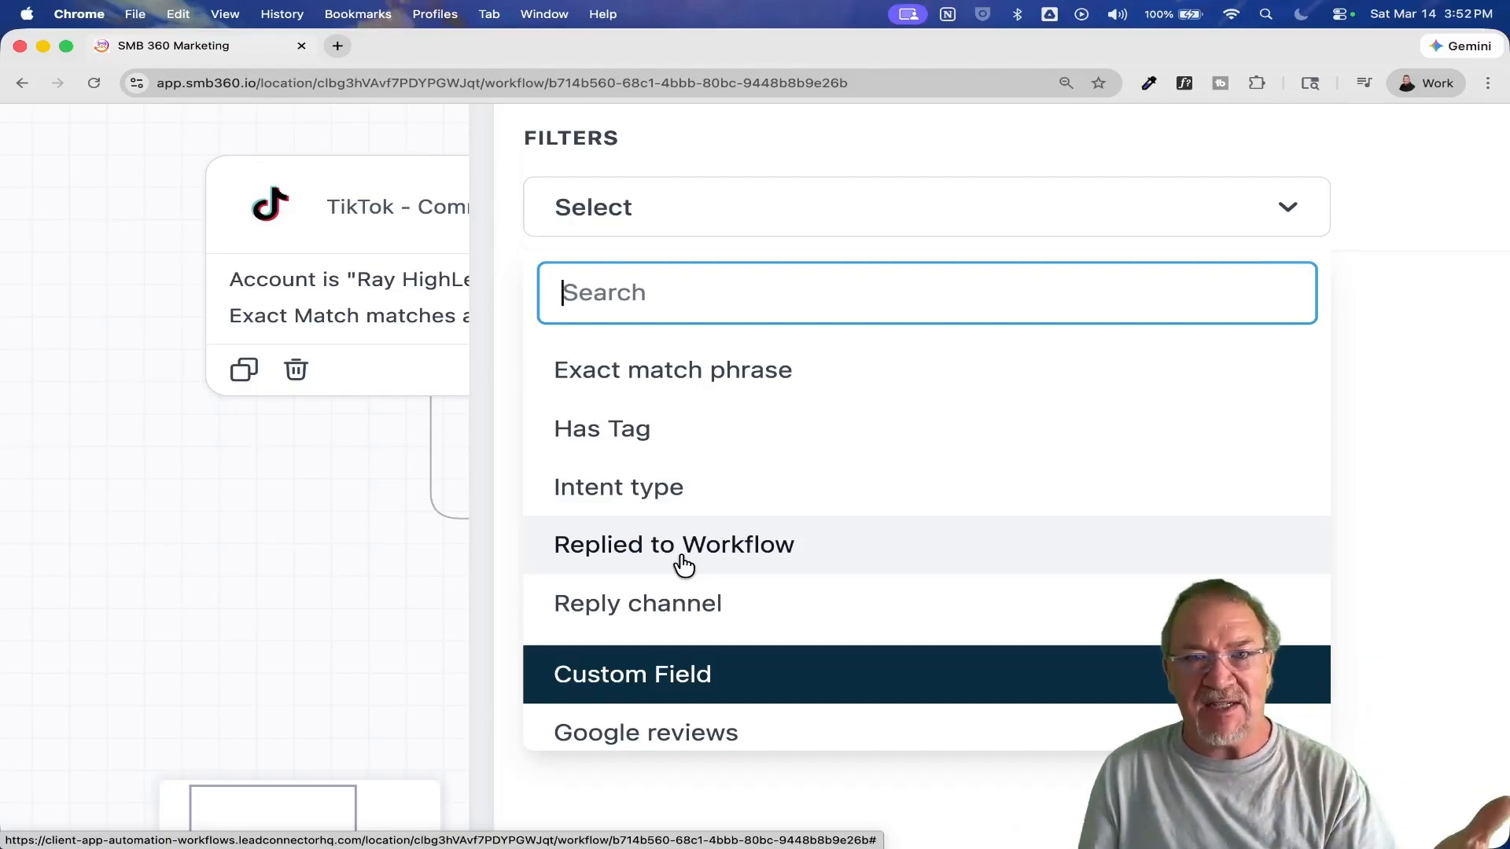
click(647, 605)
key(super+minus)
key(super+minus)
key(super+minus)
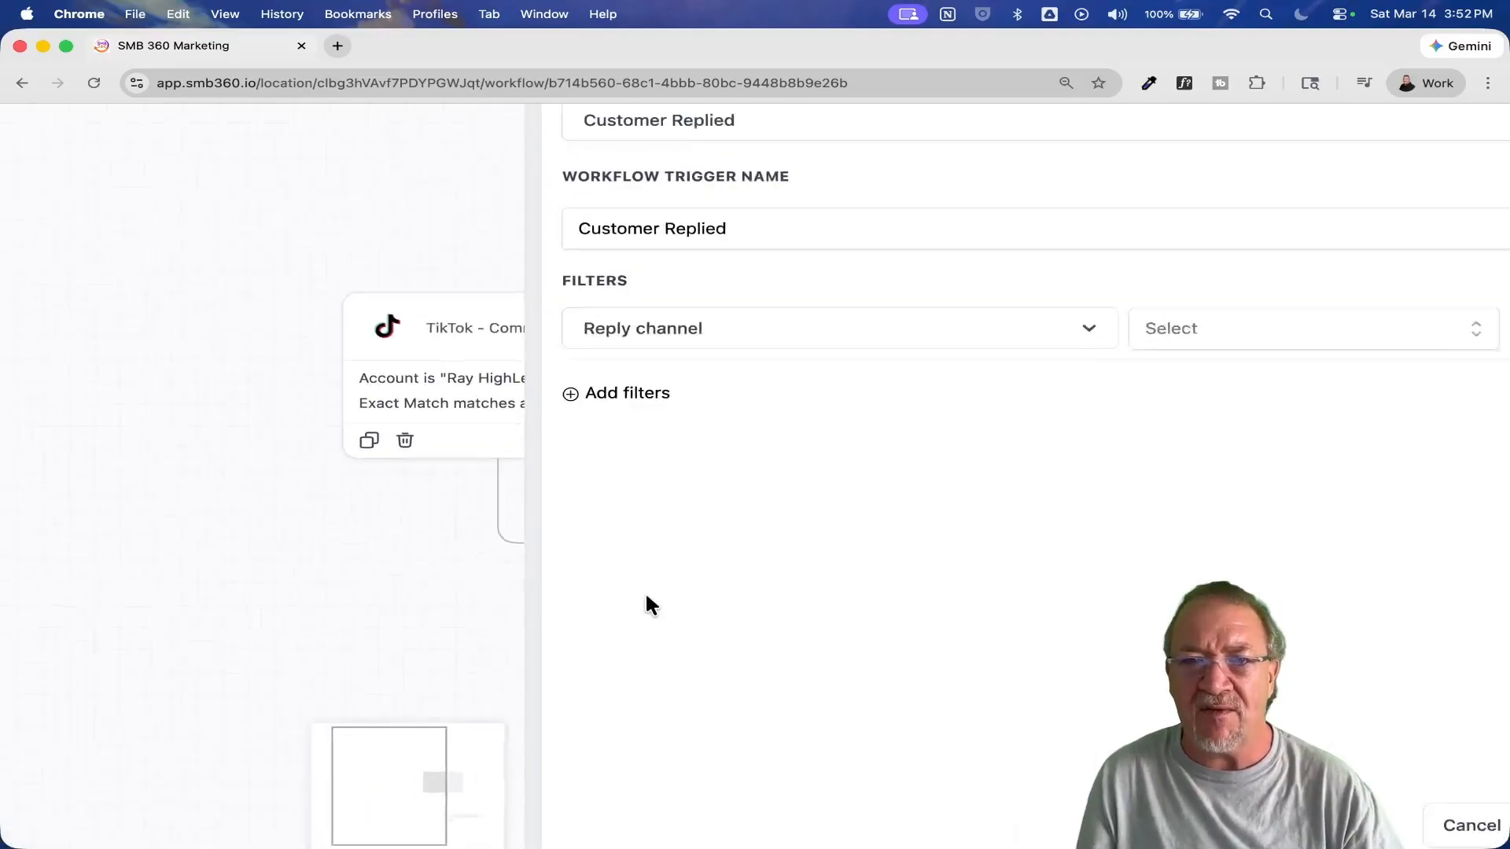
click(1235, 350)
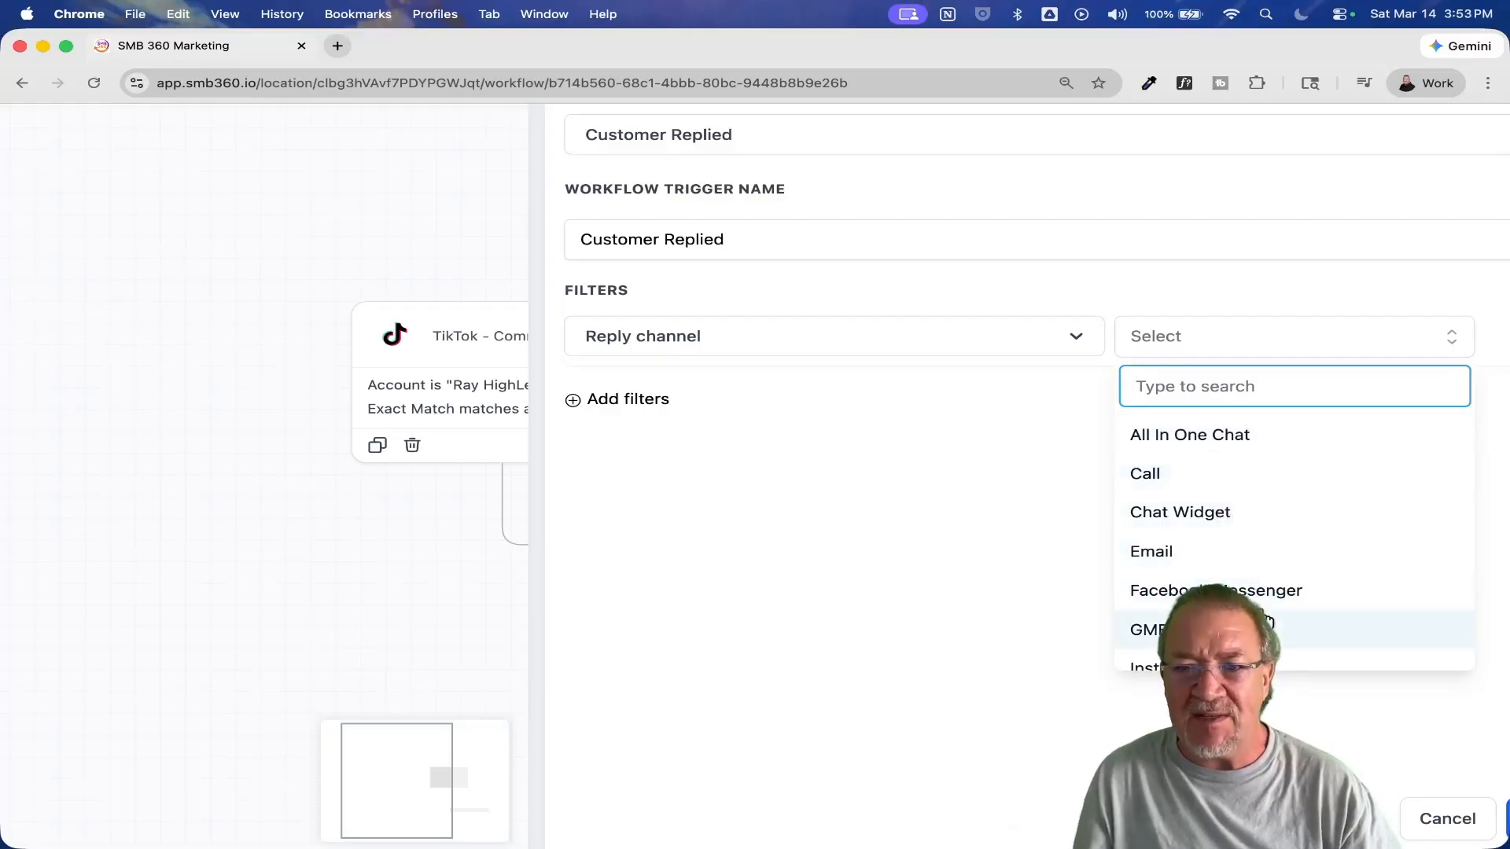
scroll(1266, 582, down, 3)
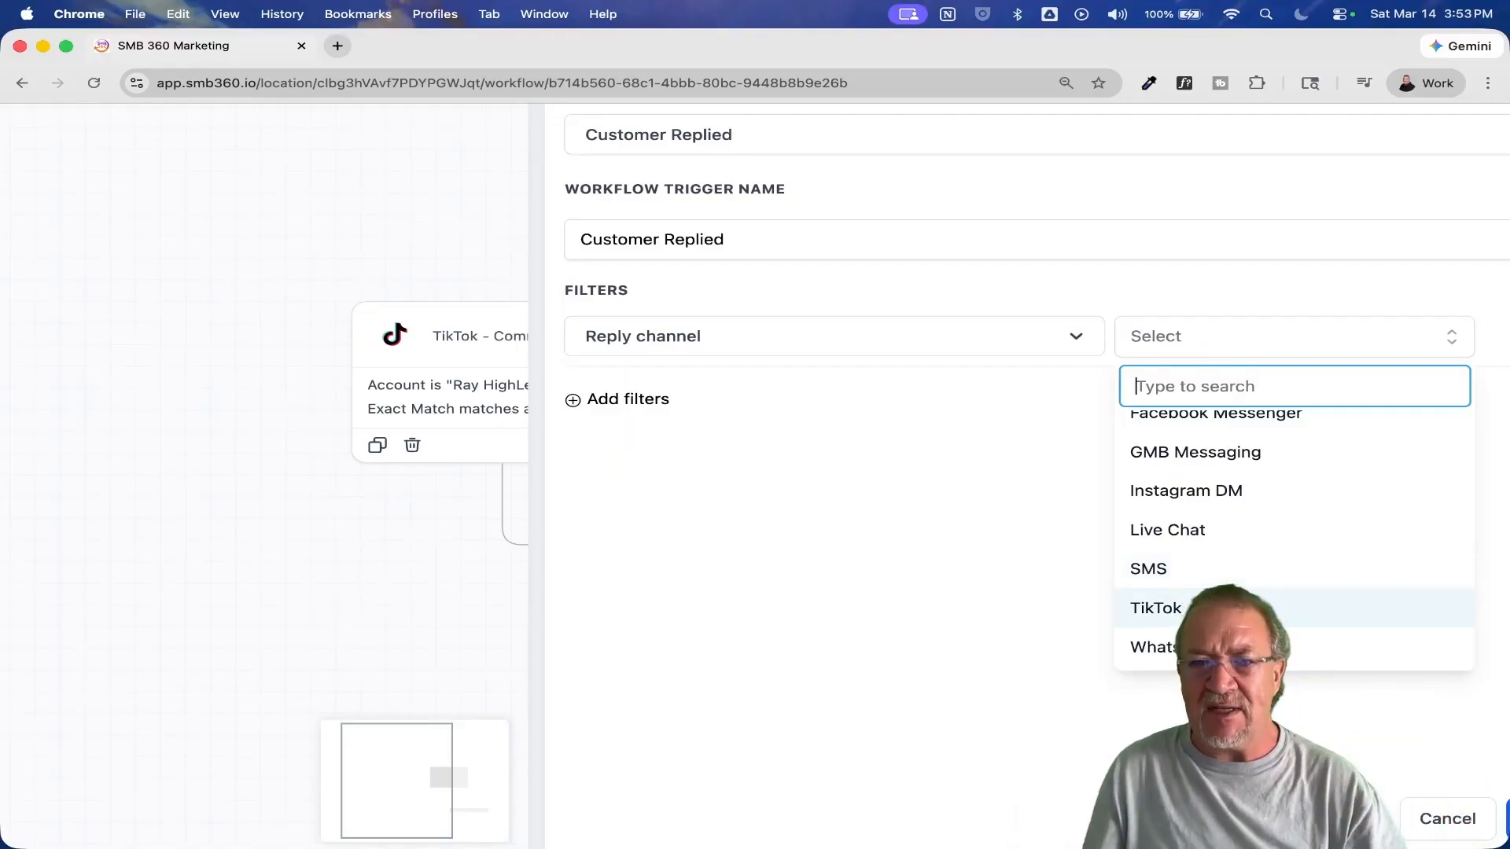
click(1158, 608)
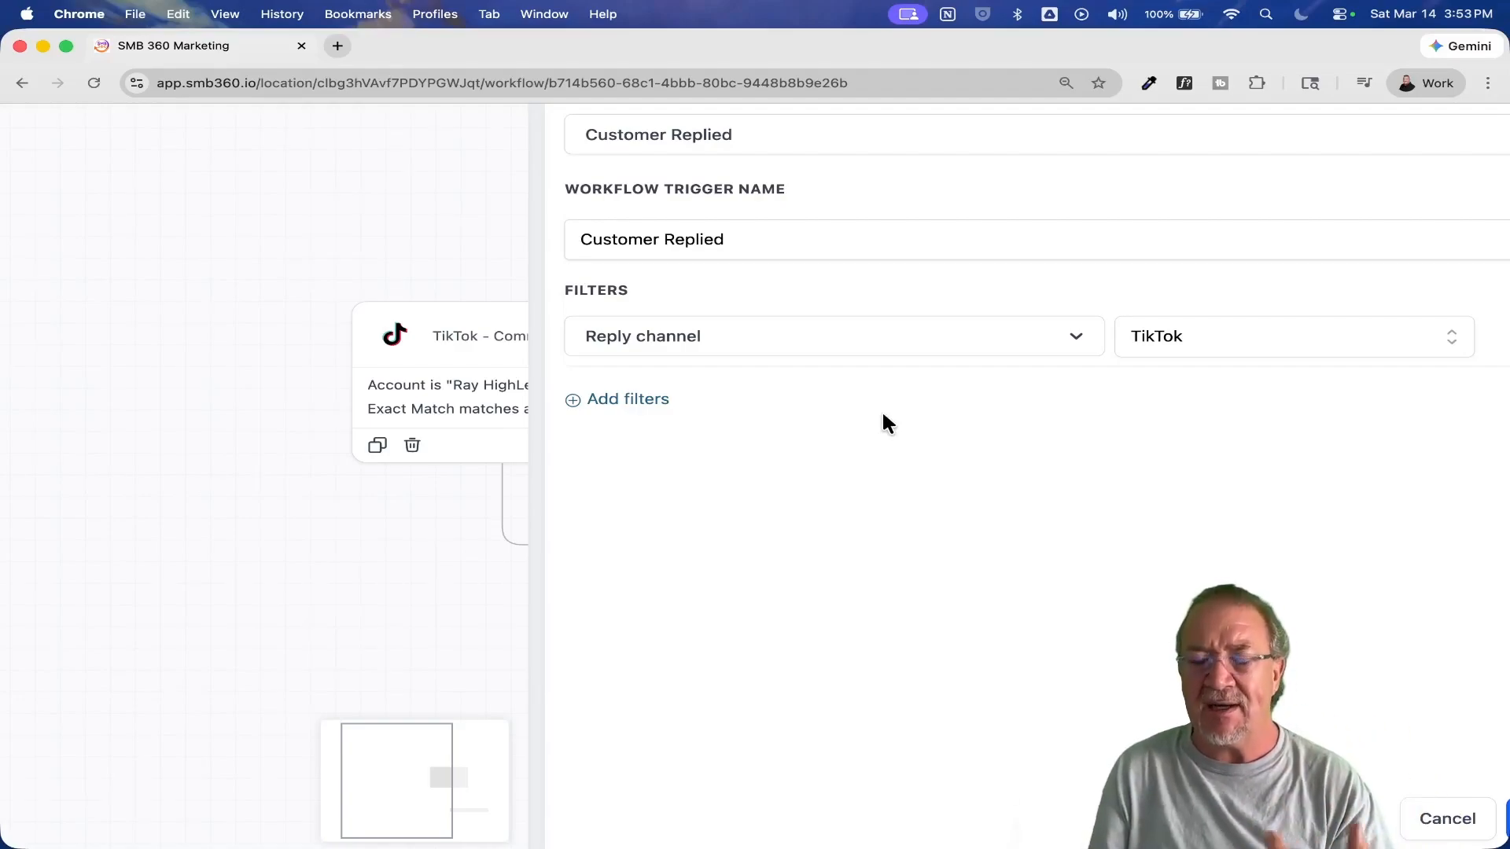
Add an "Exact match phrase" filter with "website" to the Customer Replied trigger and save the trigger.
click(607, 403)
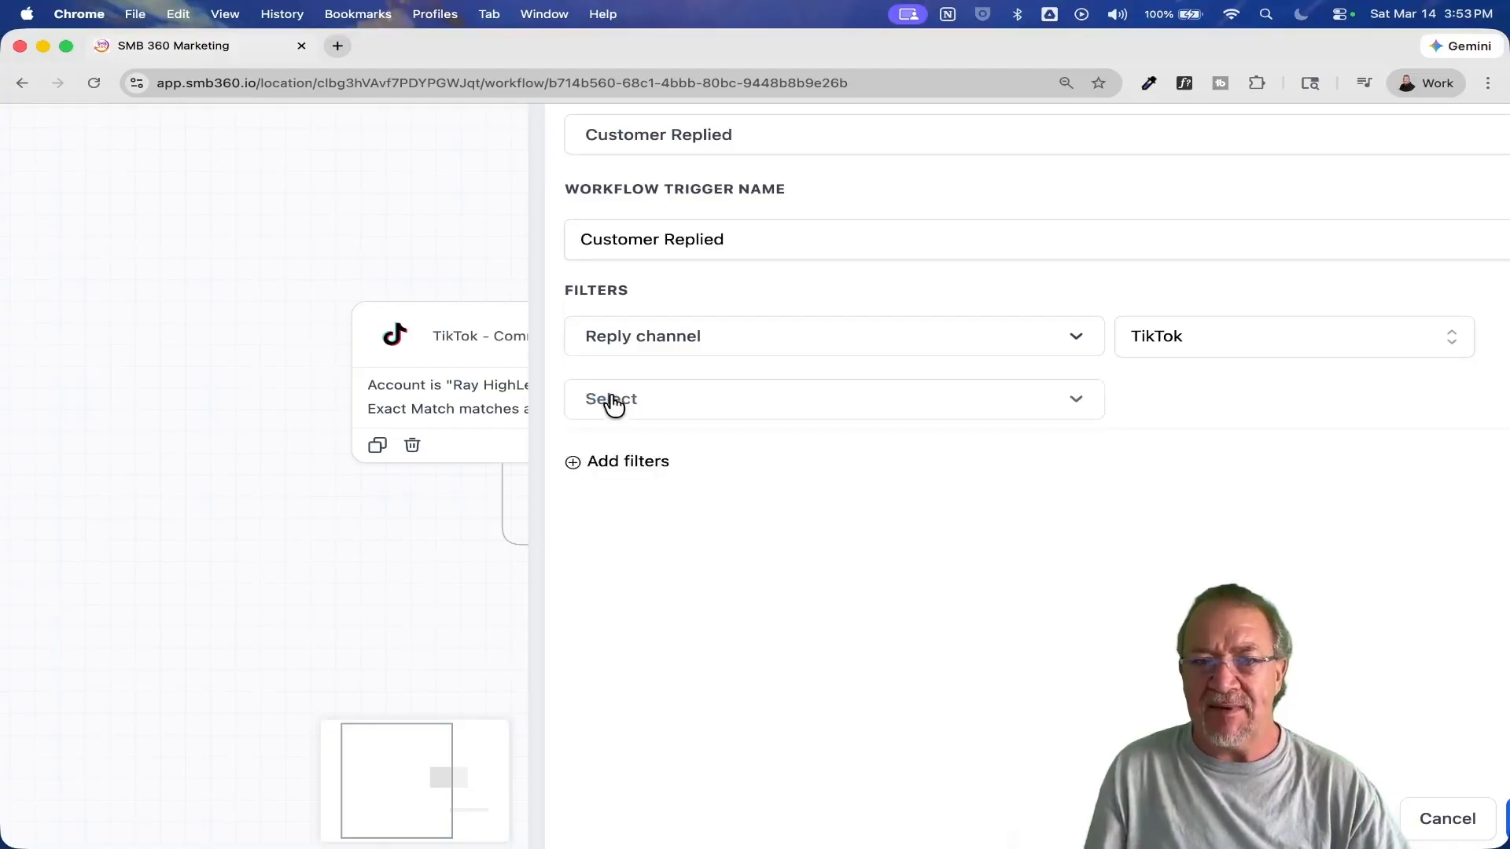
click(640, 400)
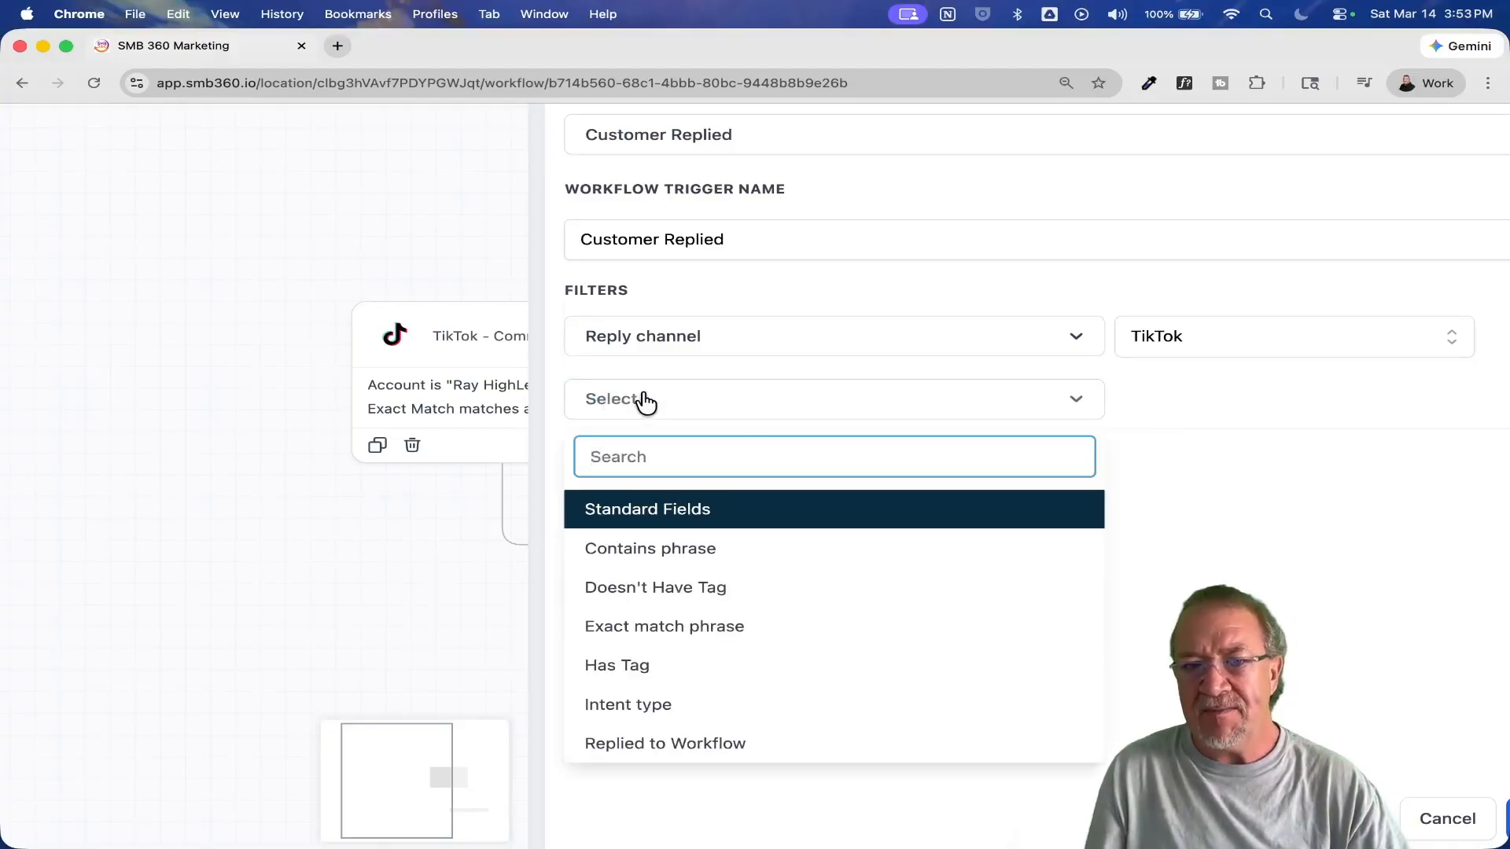
click(706, 627)
click(1168, 407)
text(website)
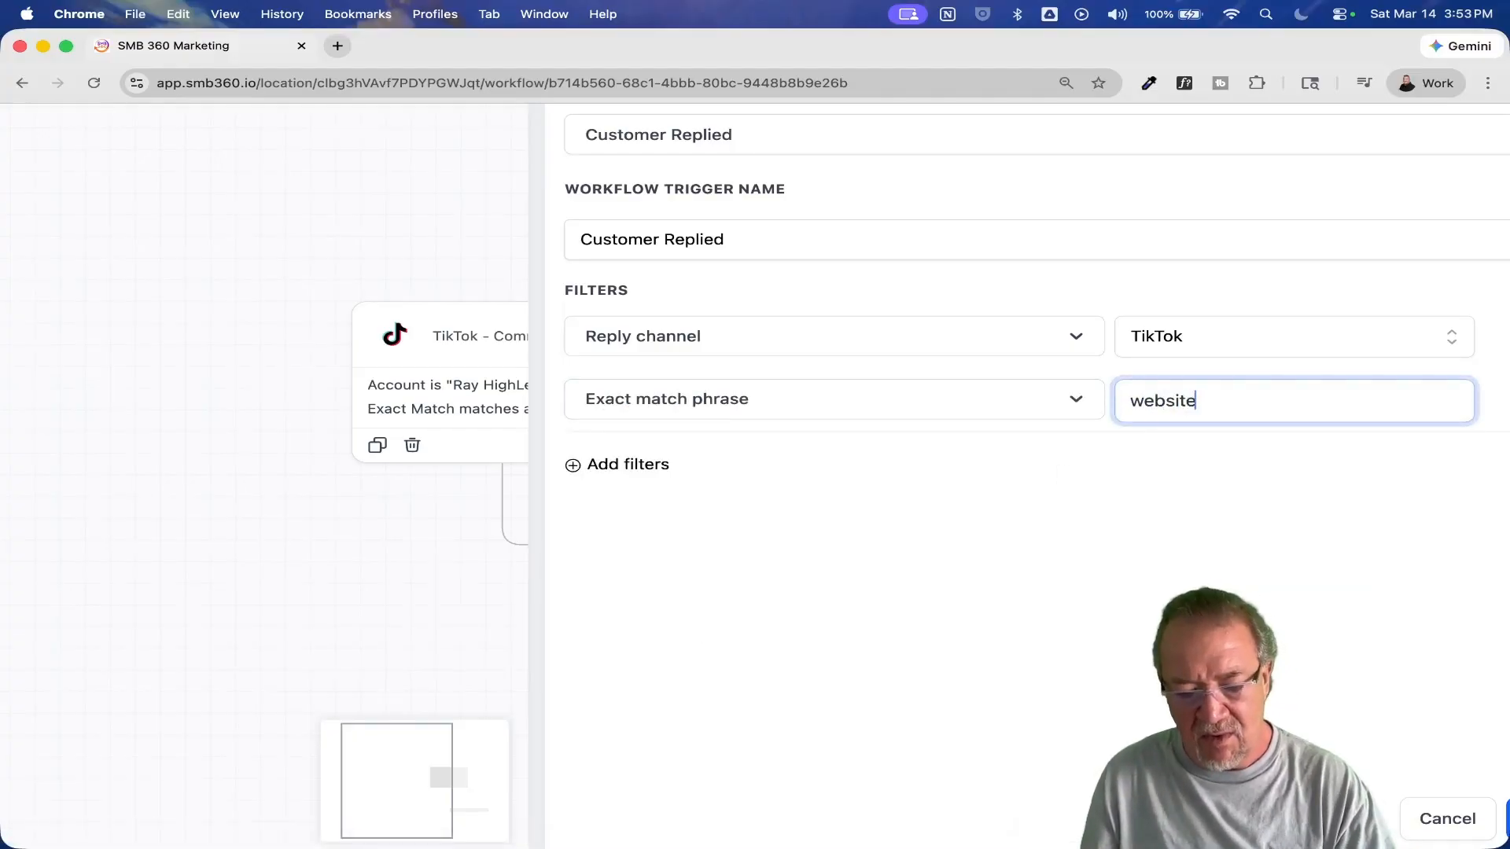
key(Return)
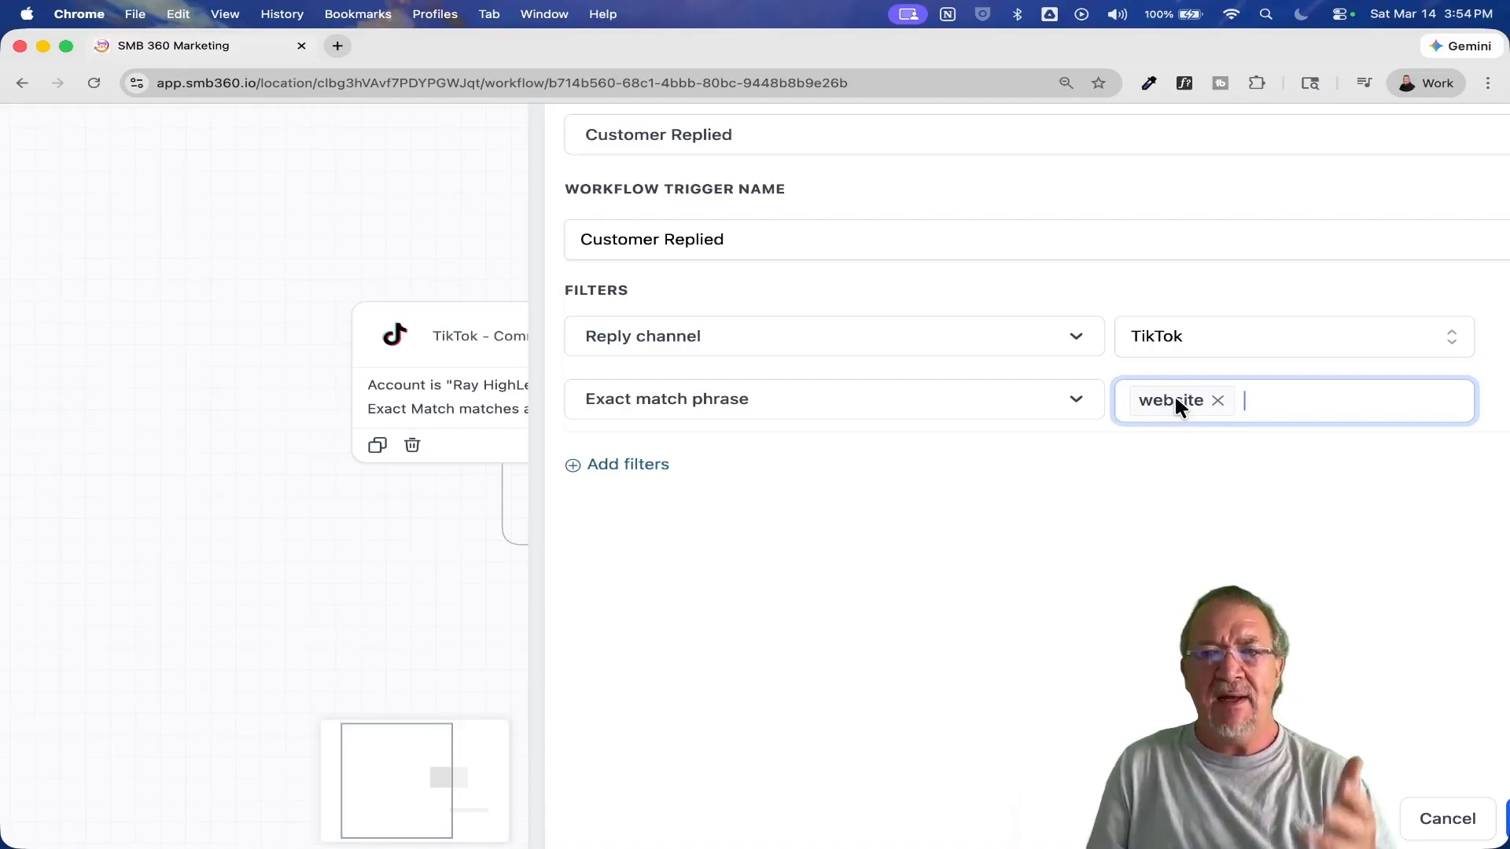
key(super+minus)
key(super+minus)
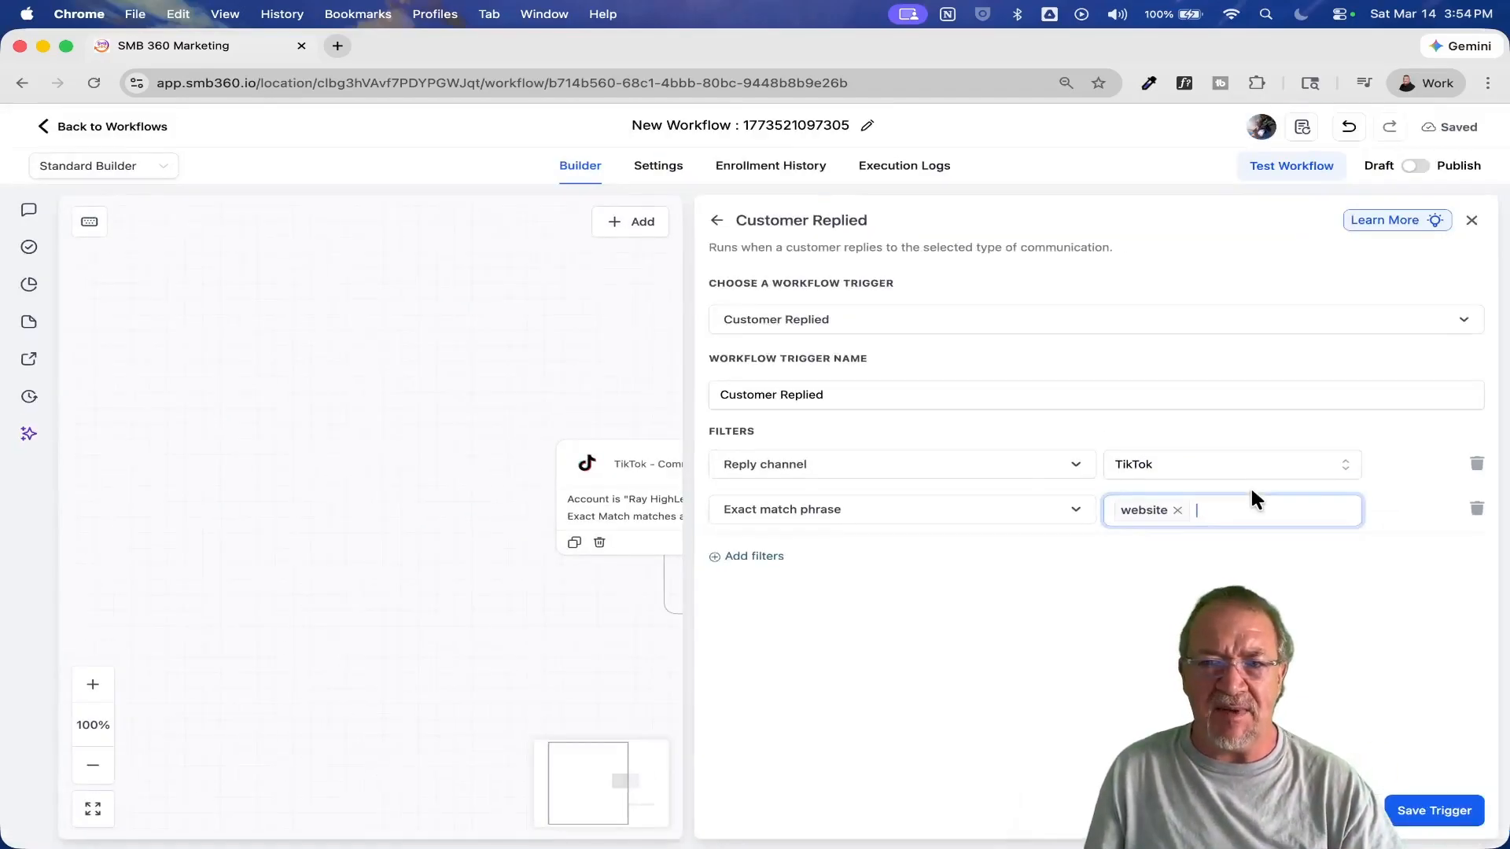
click(1446, 814)
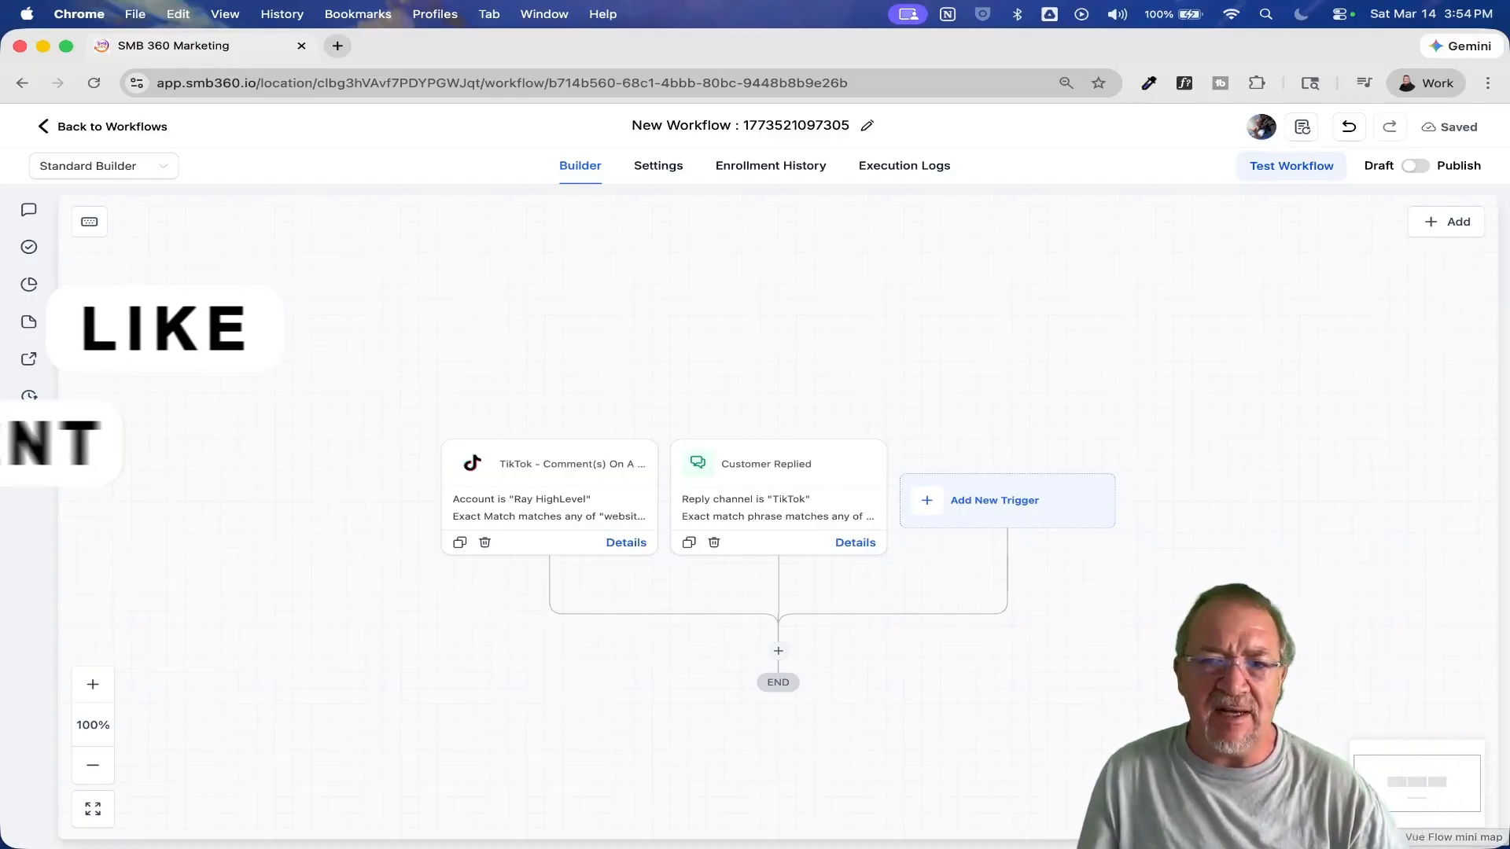
Add an If / Else action below the two triggers and name its first branch "Comment".
scroll(971, 720, down, 2)
scroll(970, 714, down, 1)
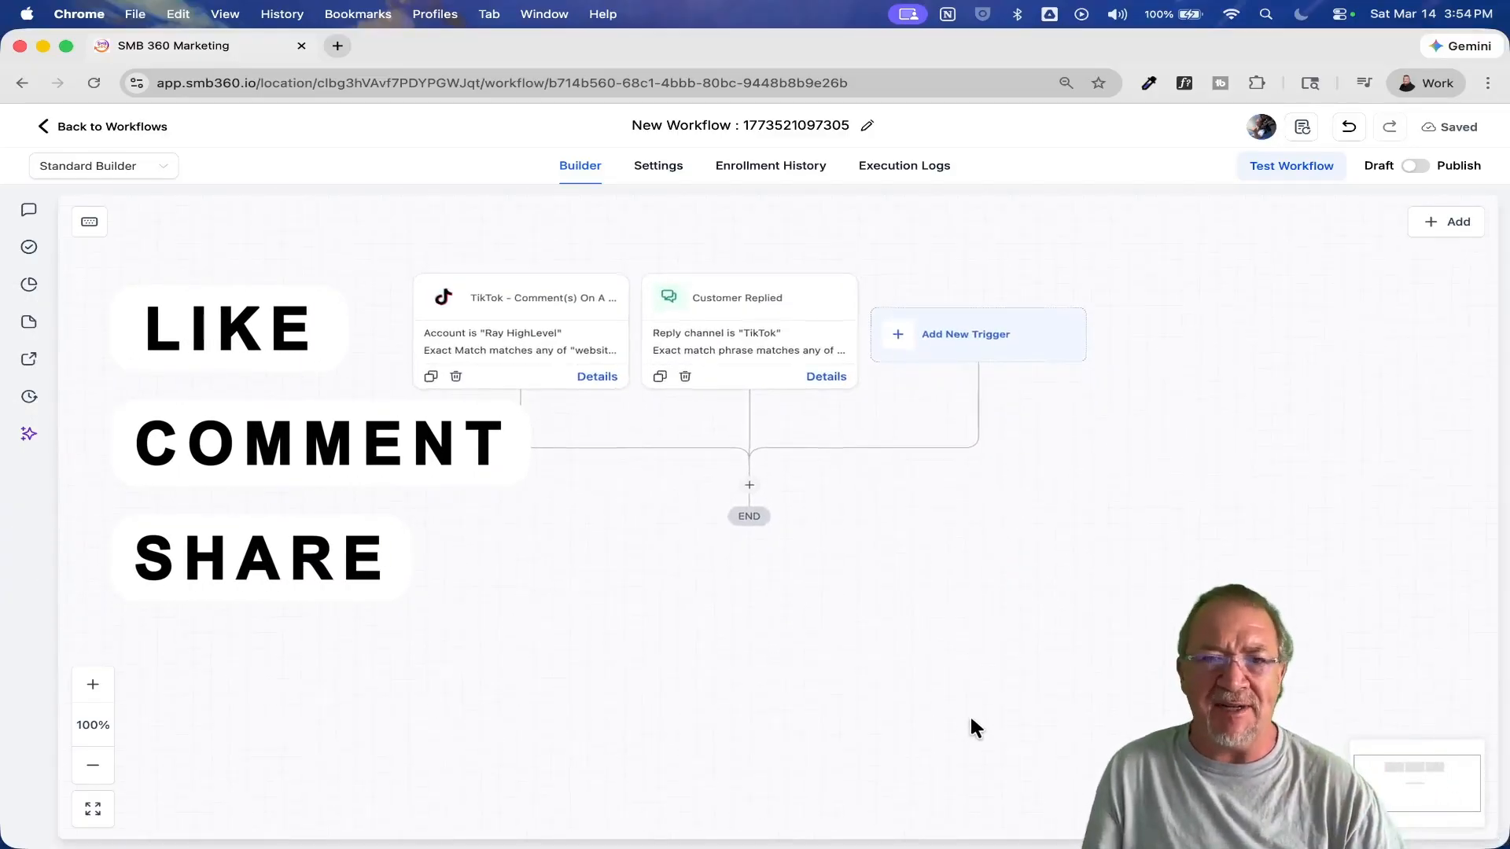
click(742, 469)
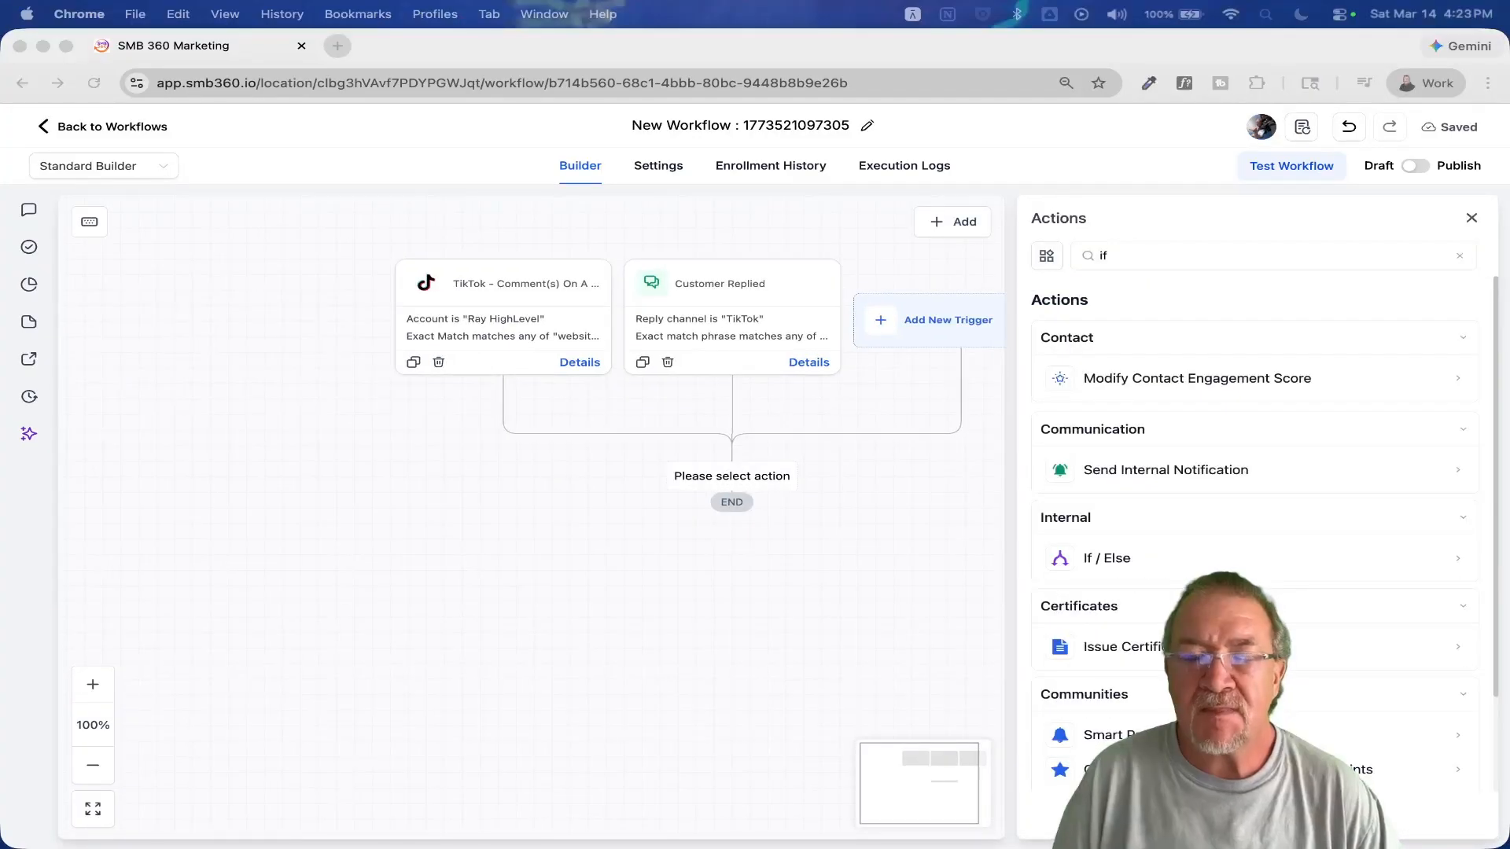
click(1097, 562)
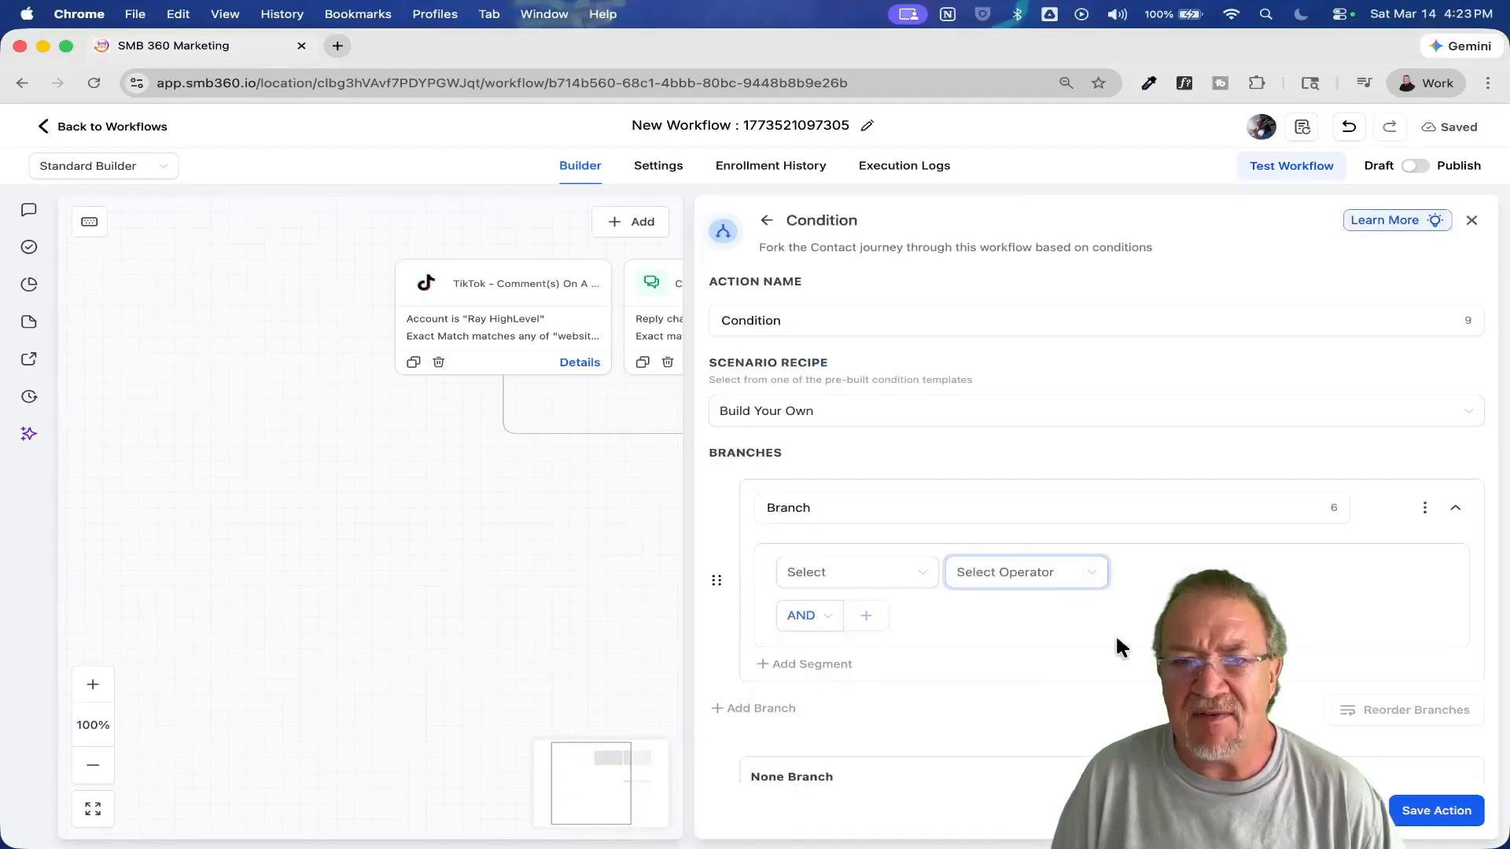
double_click(808, 508)
text(Comment)
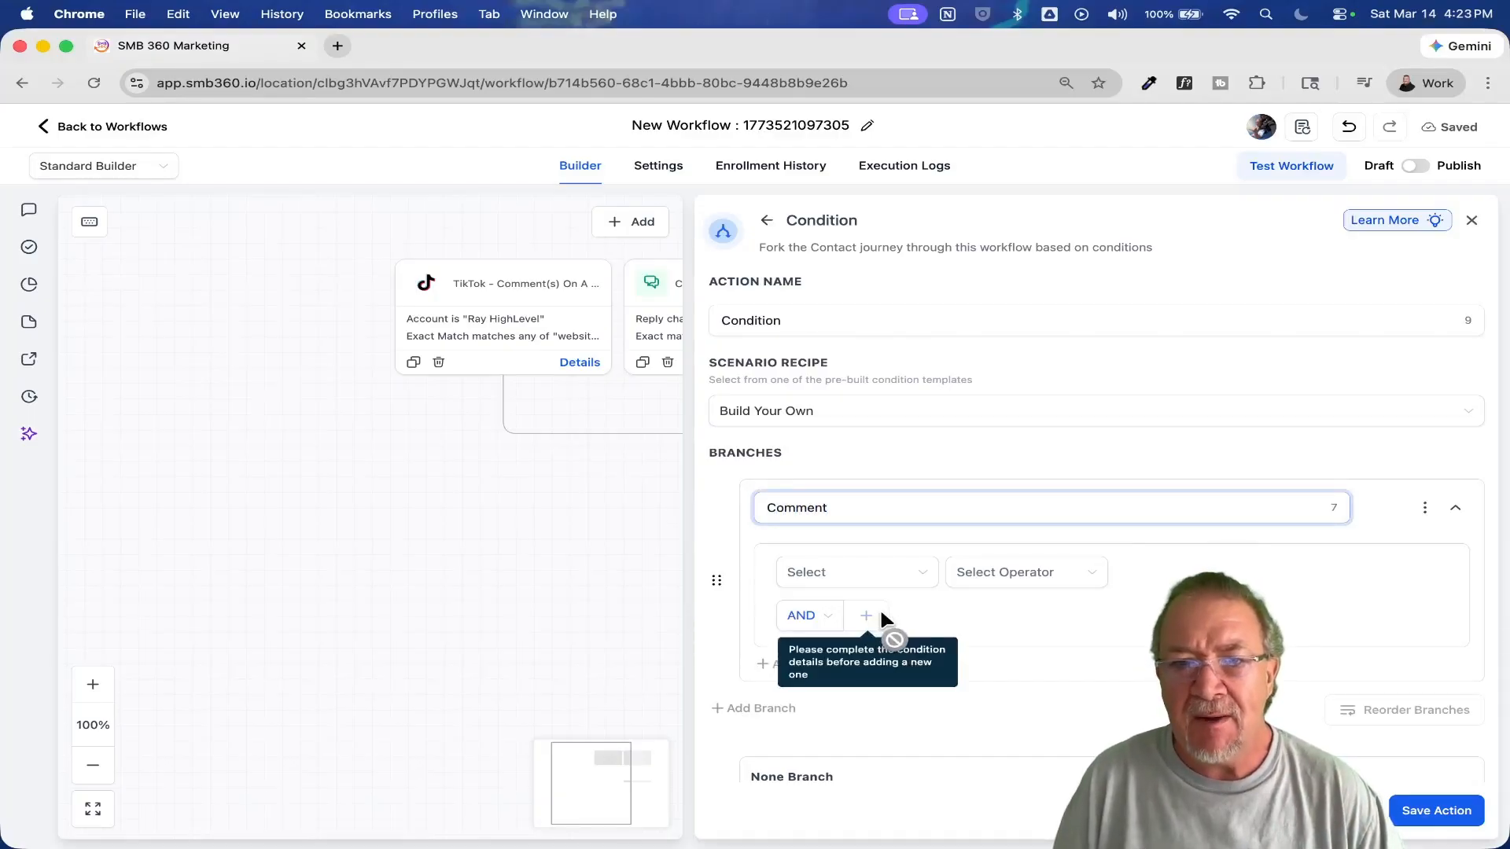
Set the Comment branch's condition to Workflow Trigger Is "TikTok - Comment(s) On A Video".
scroll(975, 662, down, 2)
click(836, 504)
scroll(832, 550, down, 3)
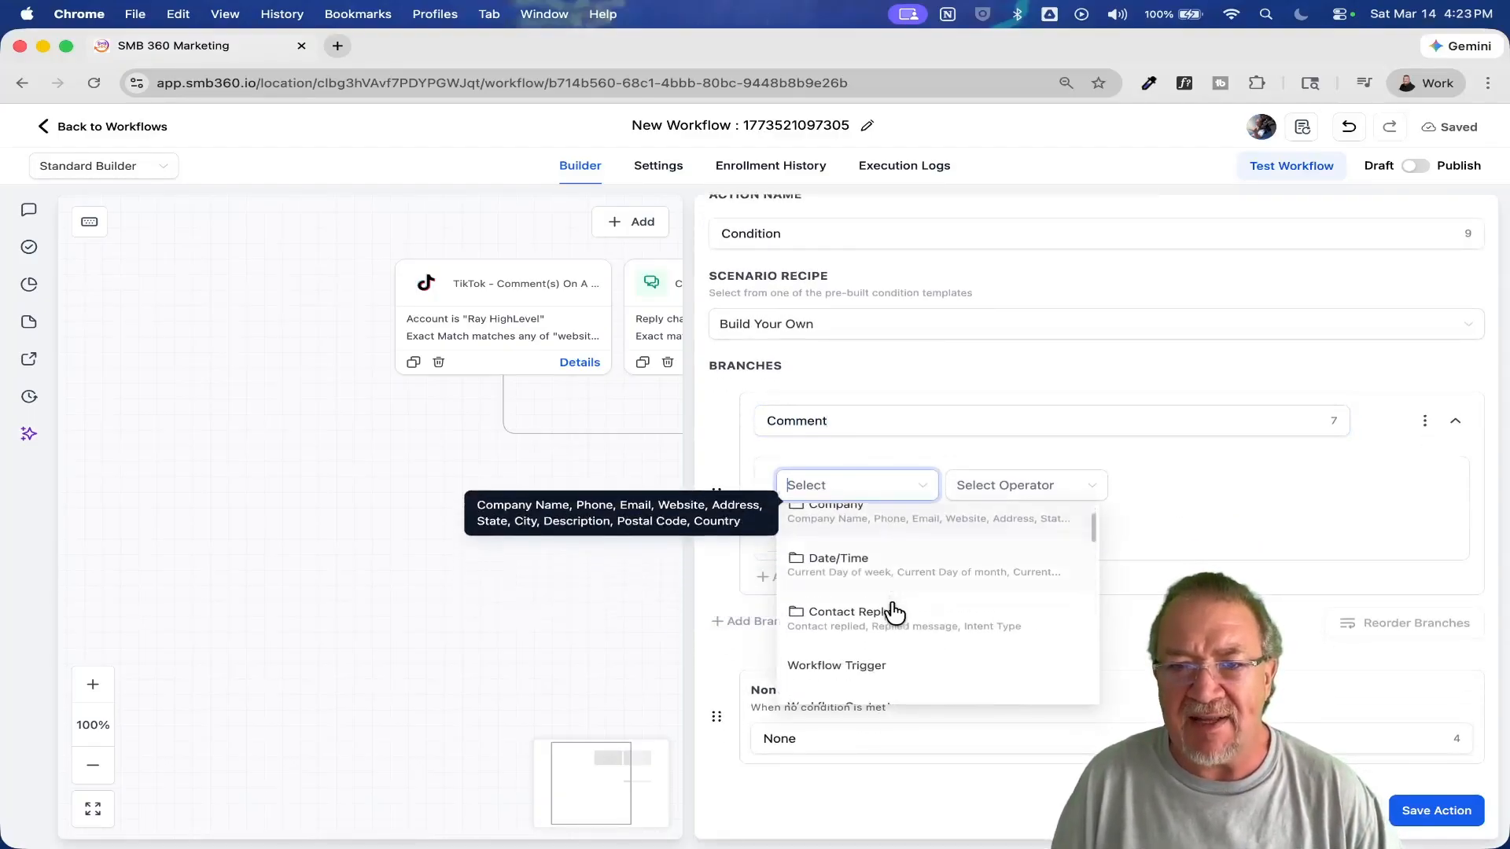
click(1018, 486)
click(1020, 520)
click(1193, 497)
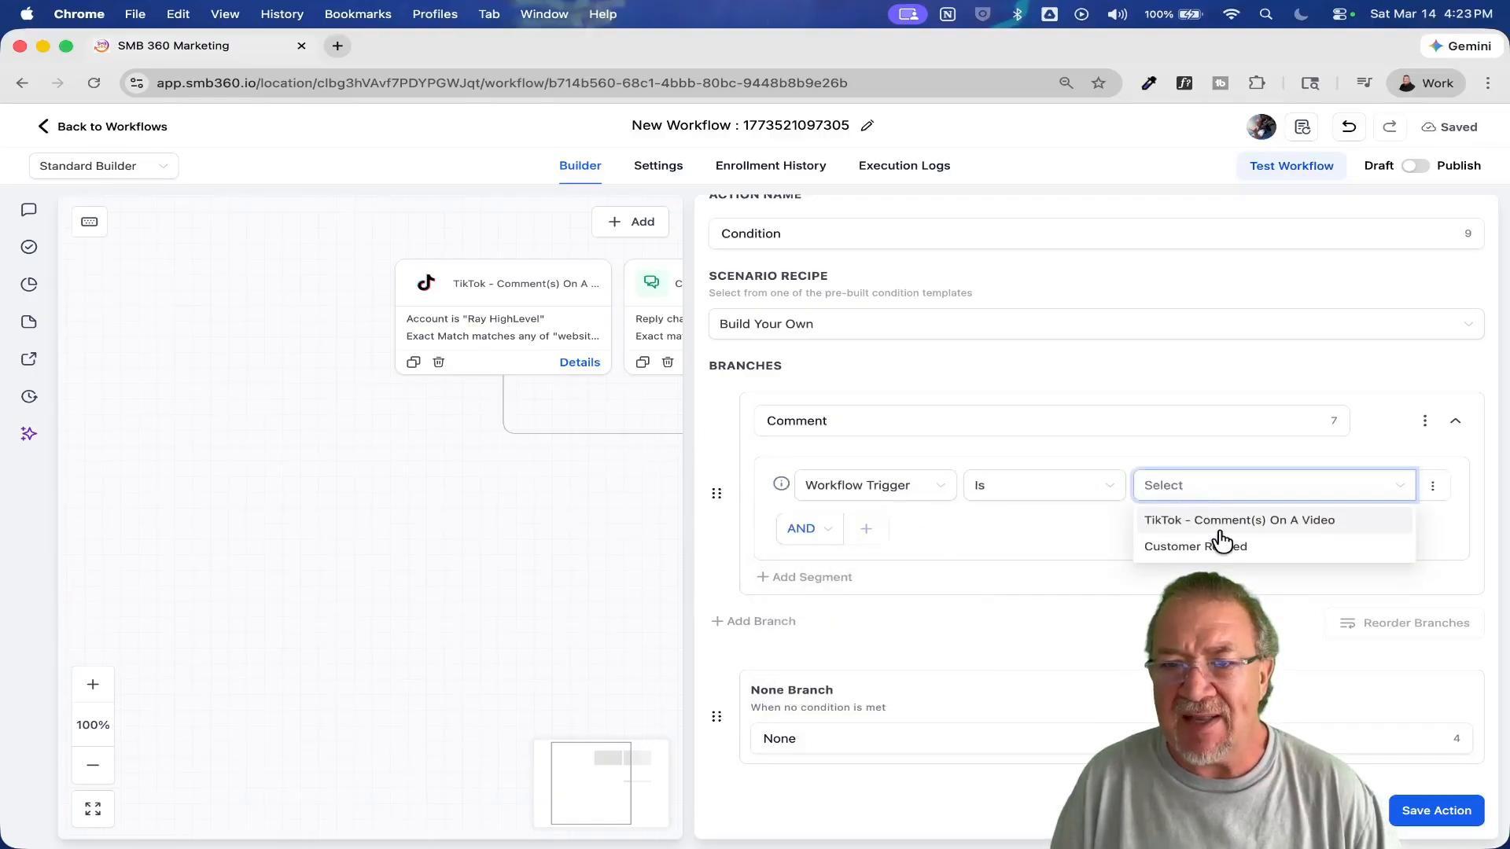
click(1192, 519)
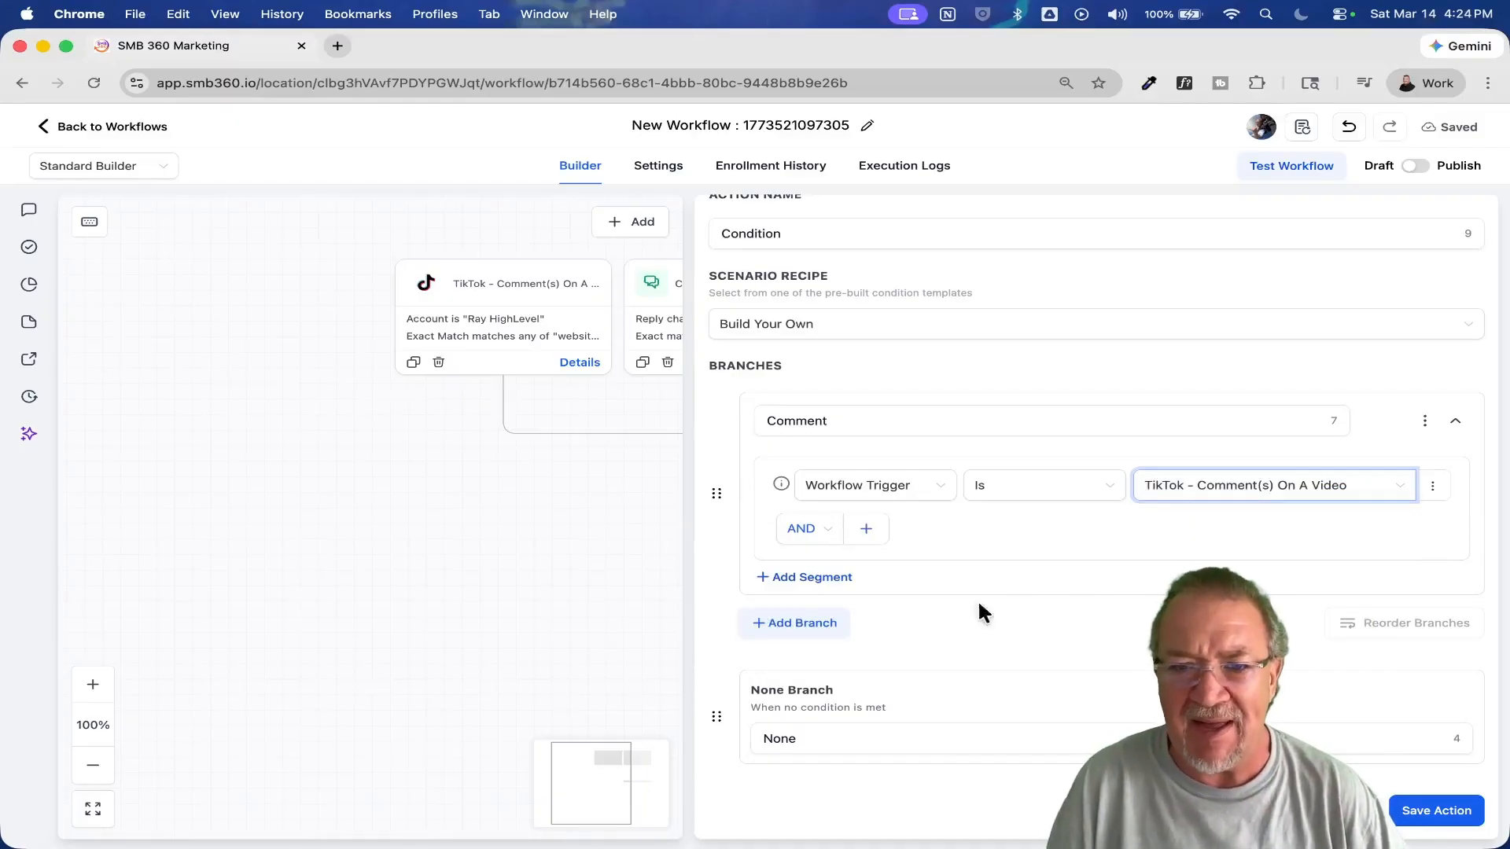
Add a second branch to the condition and name it "DM".
click(784, 623)
double_click(795, 636)
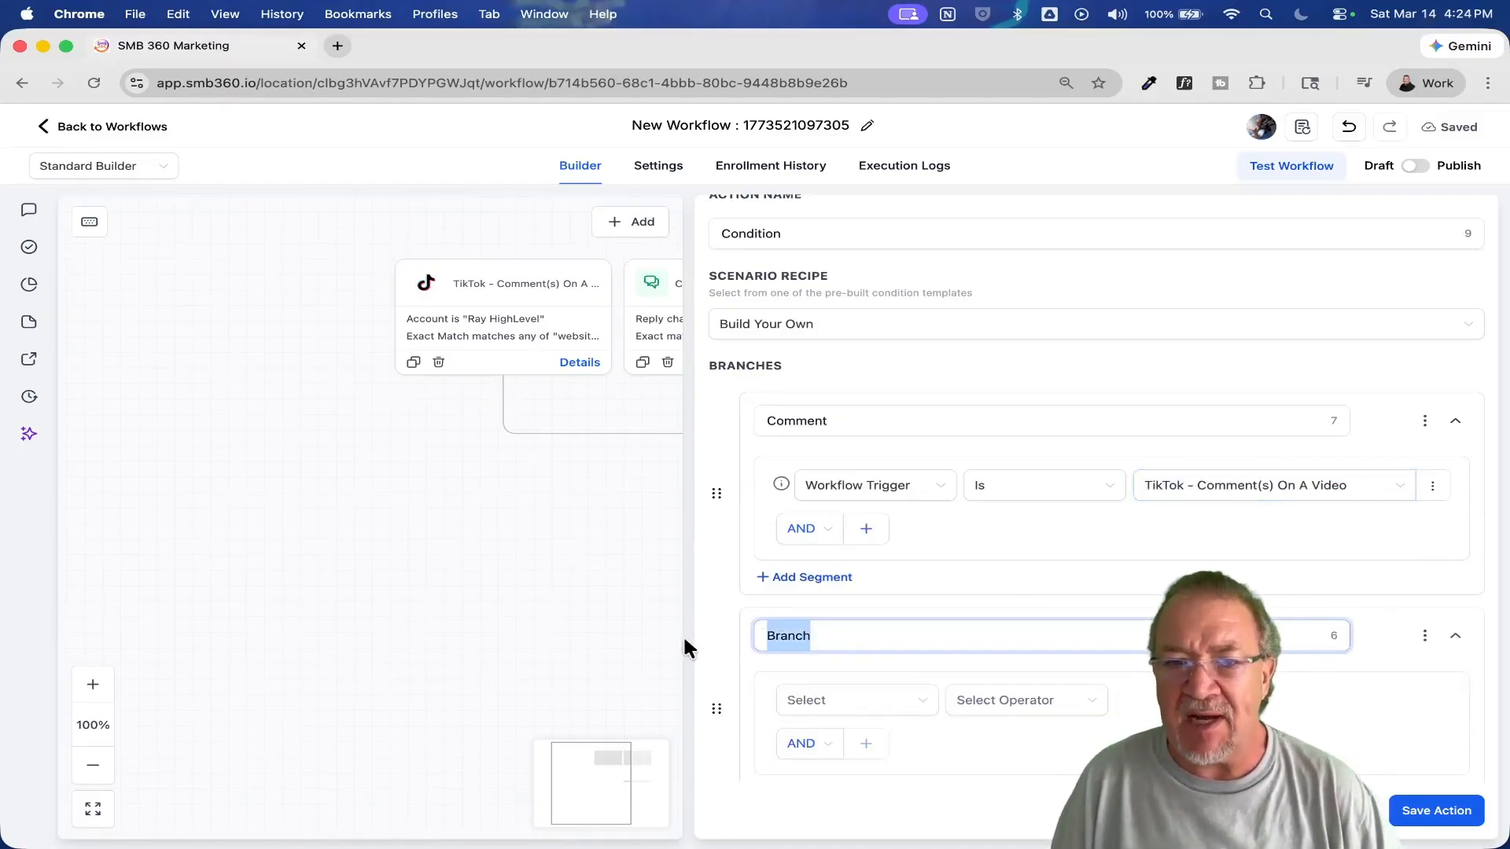
text(DM)
Set the DM branch's condition to Workflow Trigger Is "Customer Replied" and save the condition action.
scroll(893, 613, down, 3)
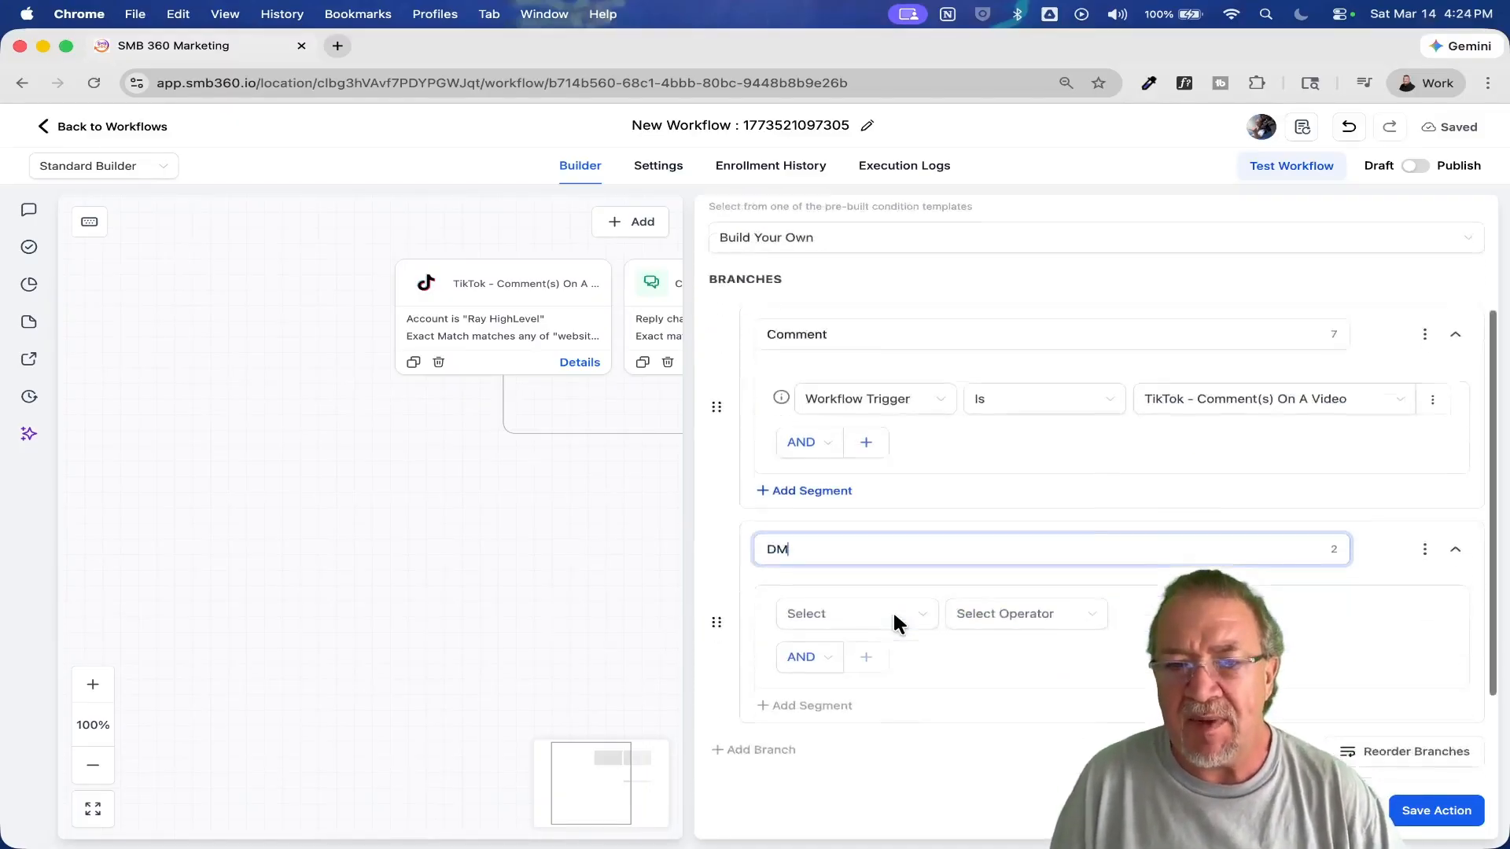
click(885, 492)
scroll(897, 613, down, 3)
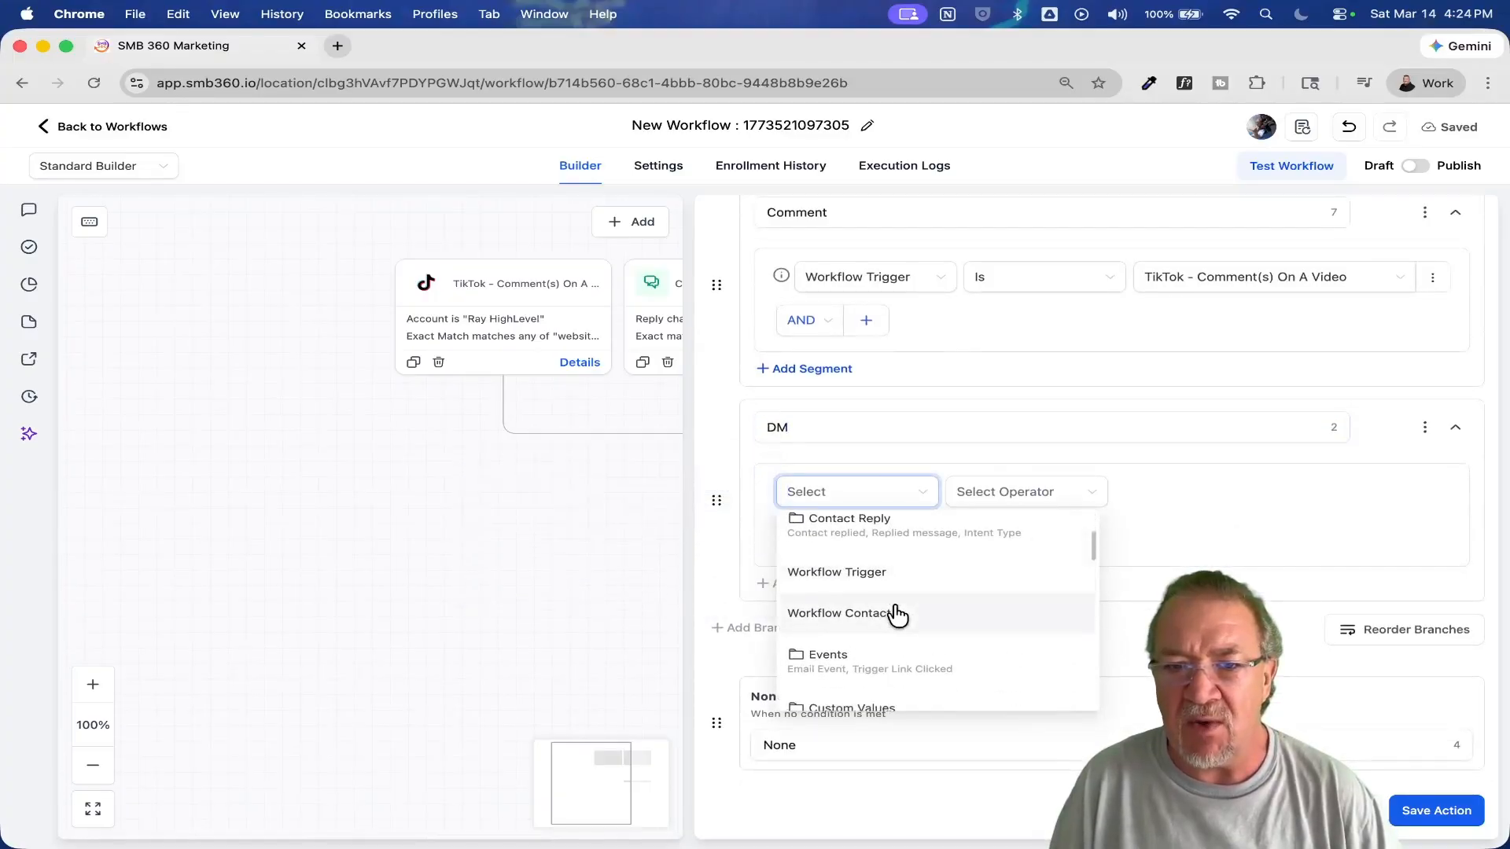
click(860, 576)
click(1040, 495)
click(1040, 542)
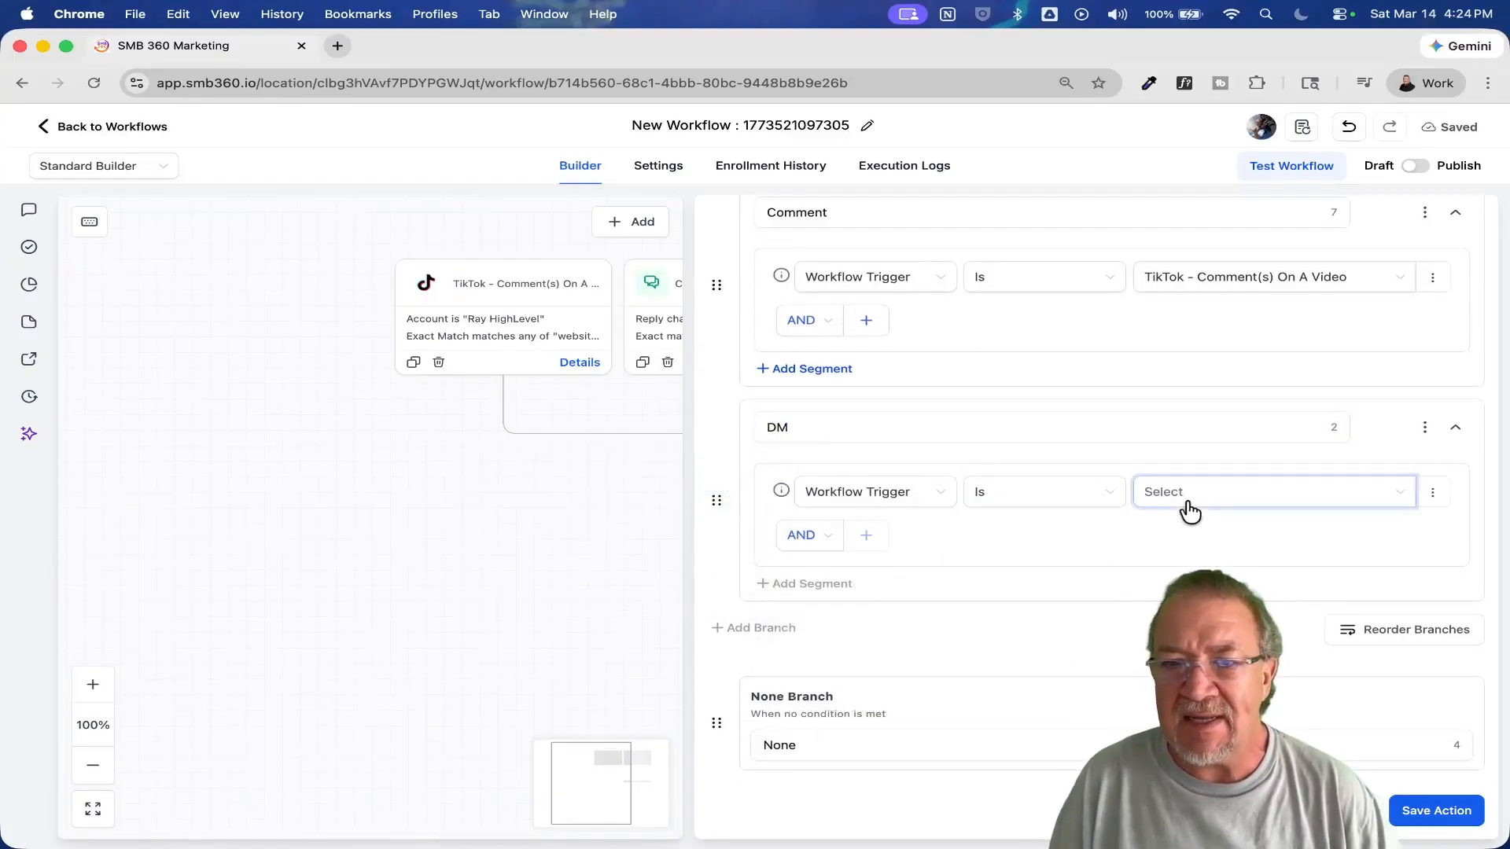
click(1186, 496)
click(1193, 552)
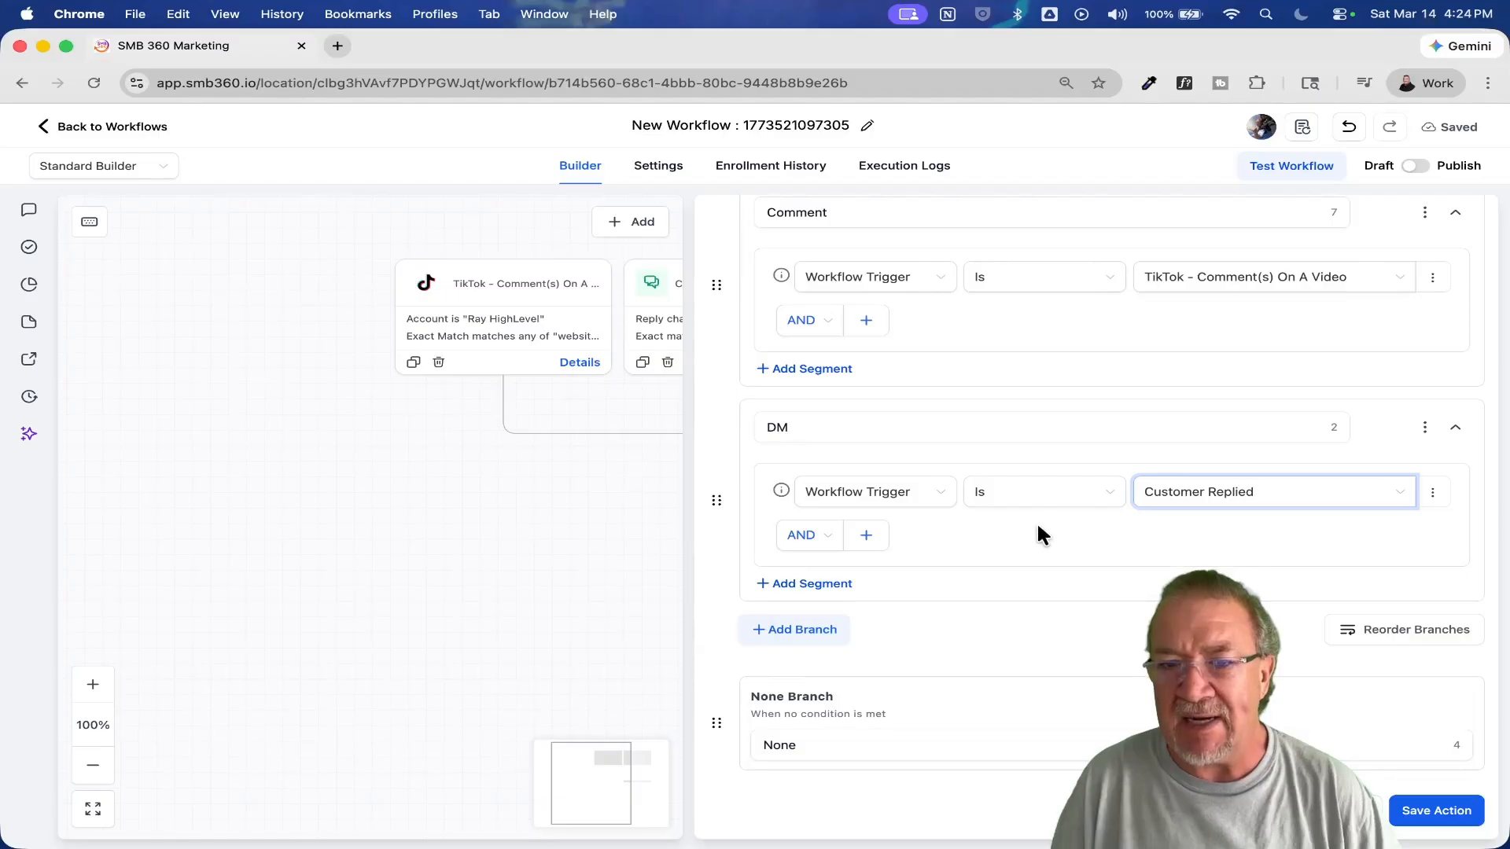
click(1423, 809)
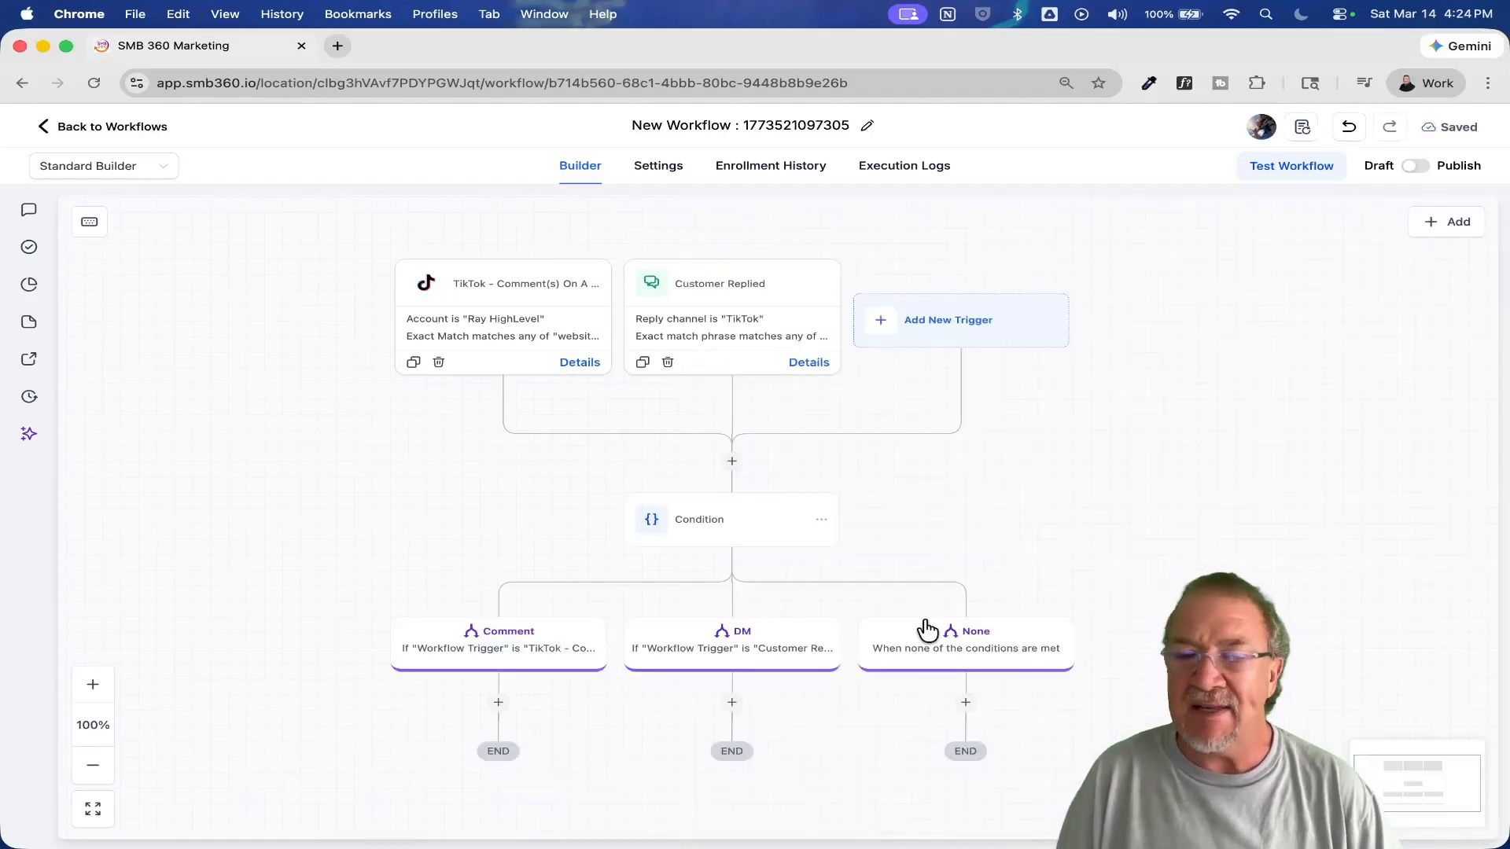
Search the actions for "tiktok" and add a TikTok Interactive Messenger action under the DM branch.
scroll(975, 637, down, 3)
scroll(970, 635, down, 1)
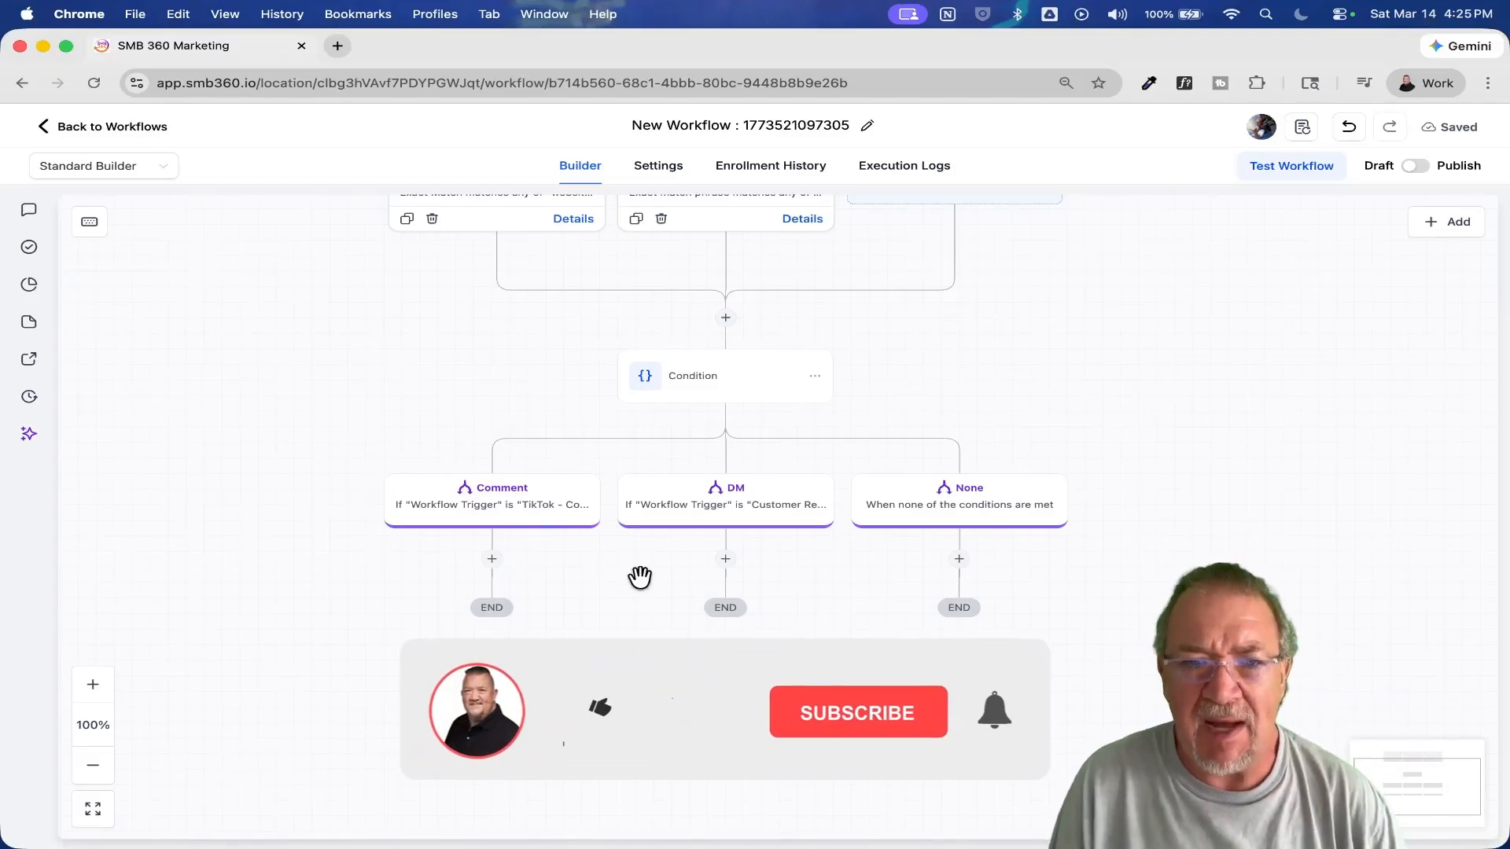
click(725, 559)
text(tiktok)
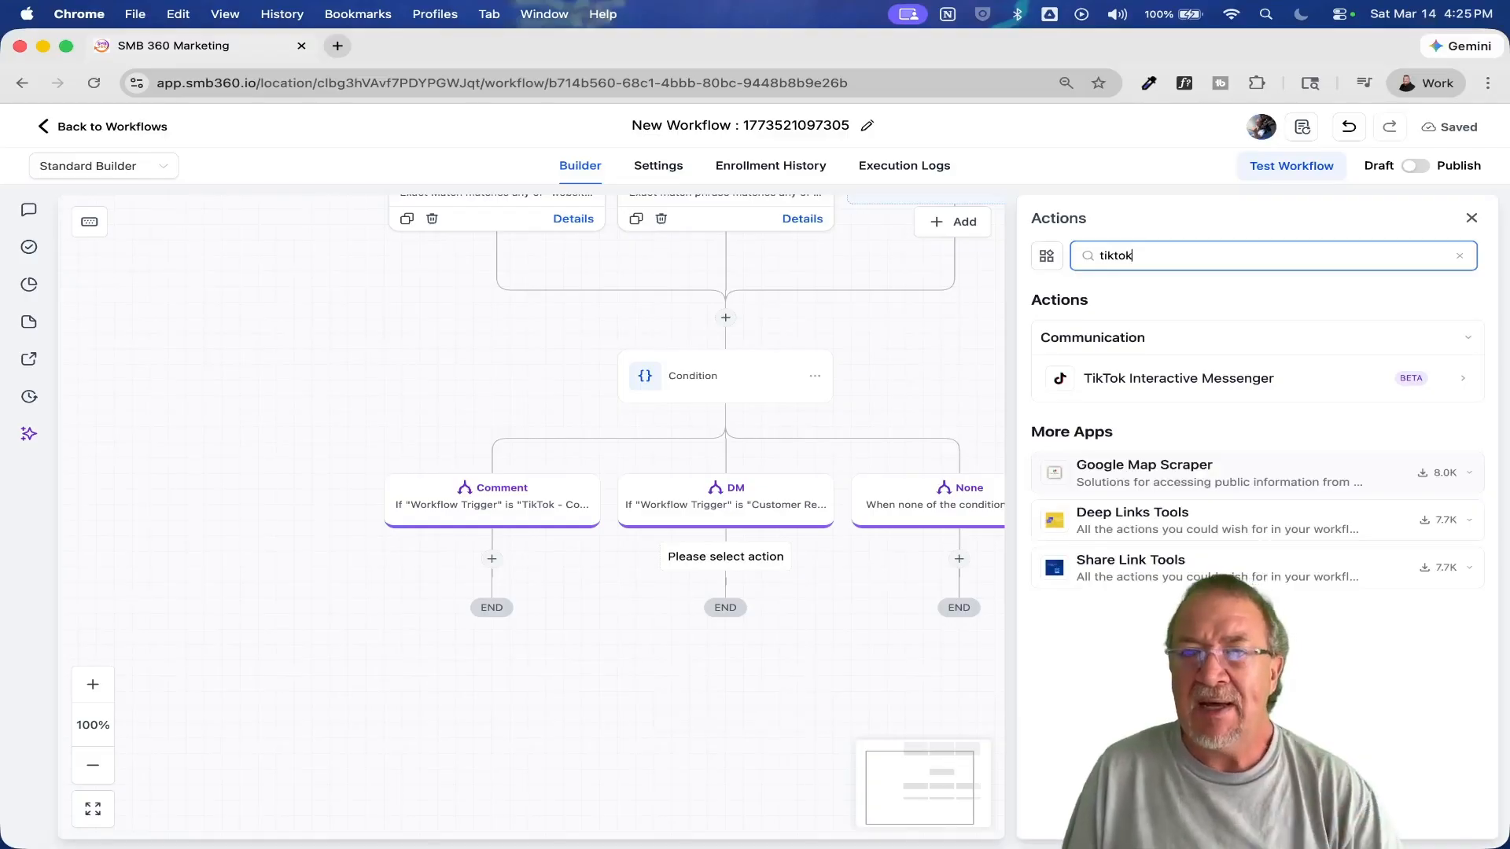
click(1252, 380)
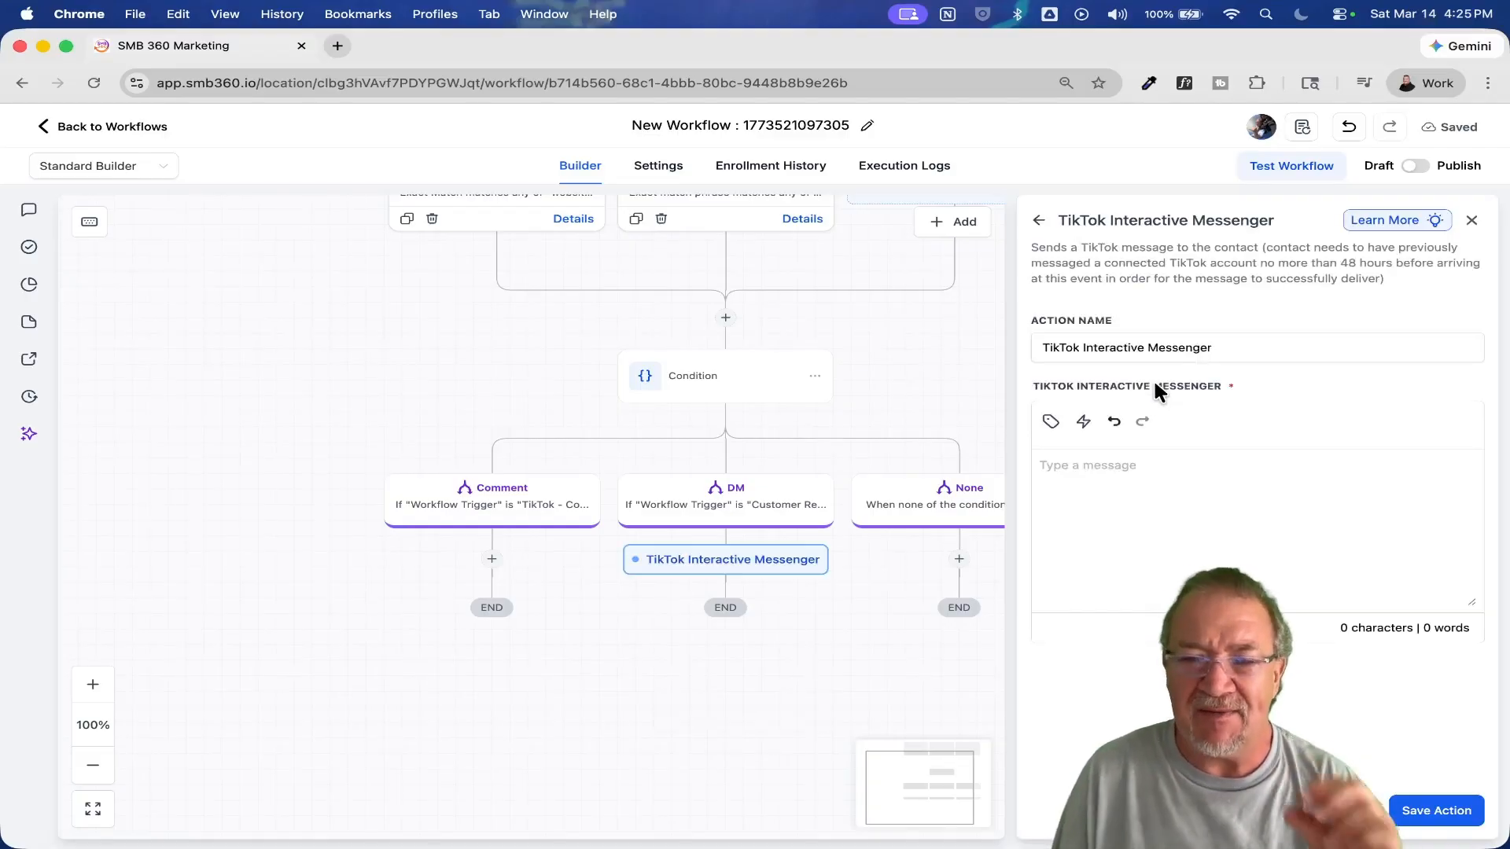
Enter "assddasdgaergadnsrtuadfbsfadfgwrtuwajfstuadfharuyfdbnartuadfhdfH" as the TikTok Interactive Messenger message and save the action.
click(1150, 497)
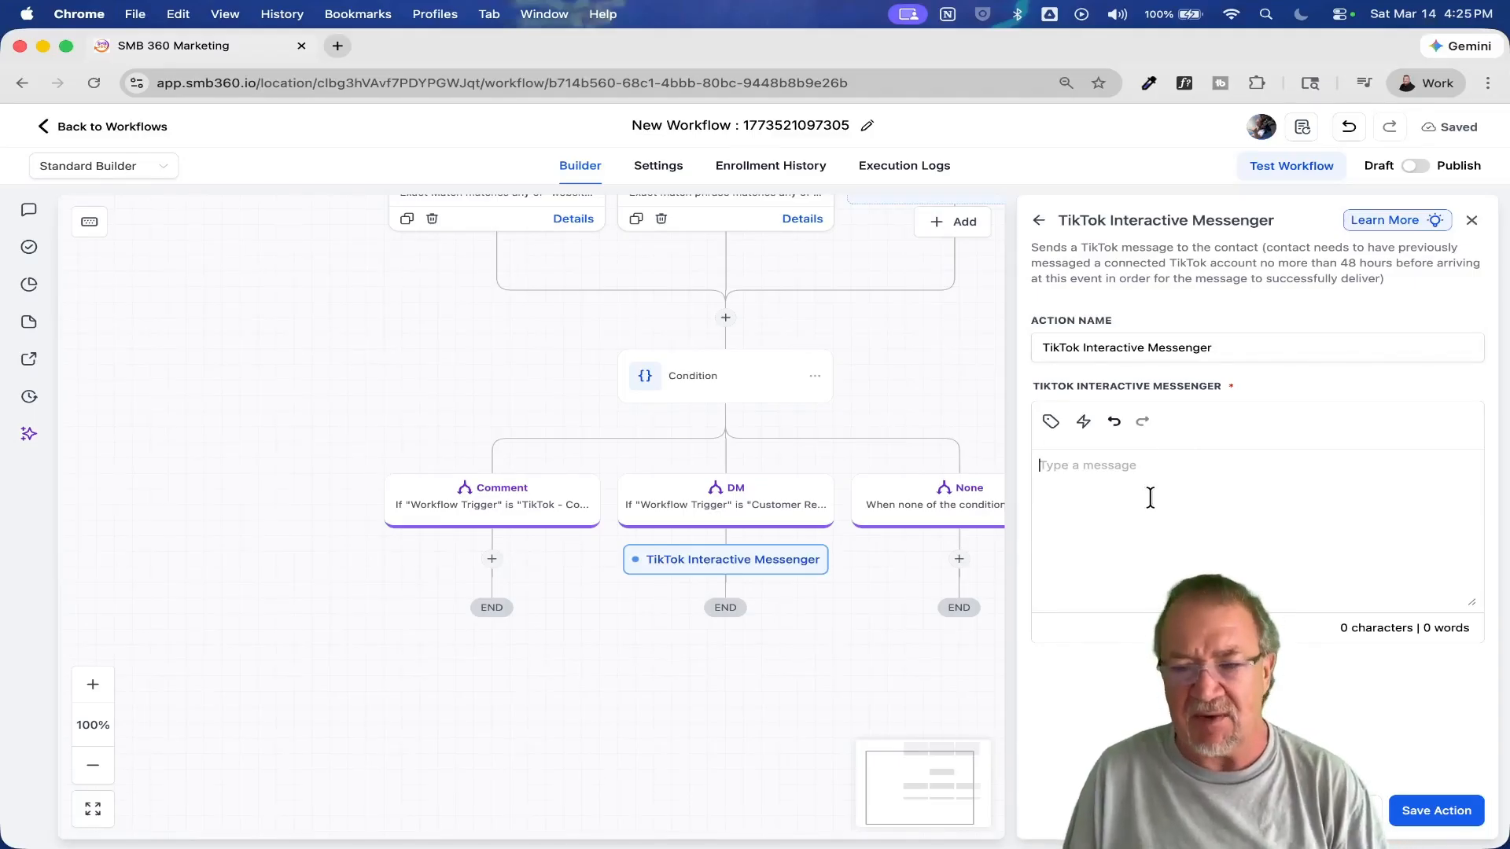
text(assddasdgaergadnsrtuadfbsfadfgwrtuwa)
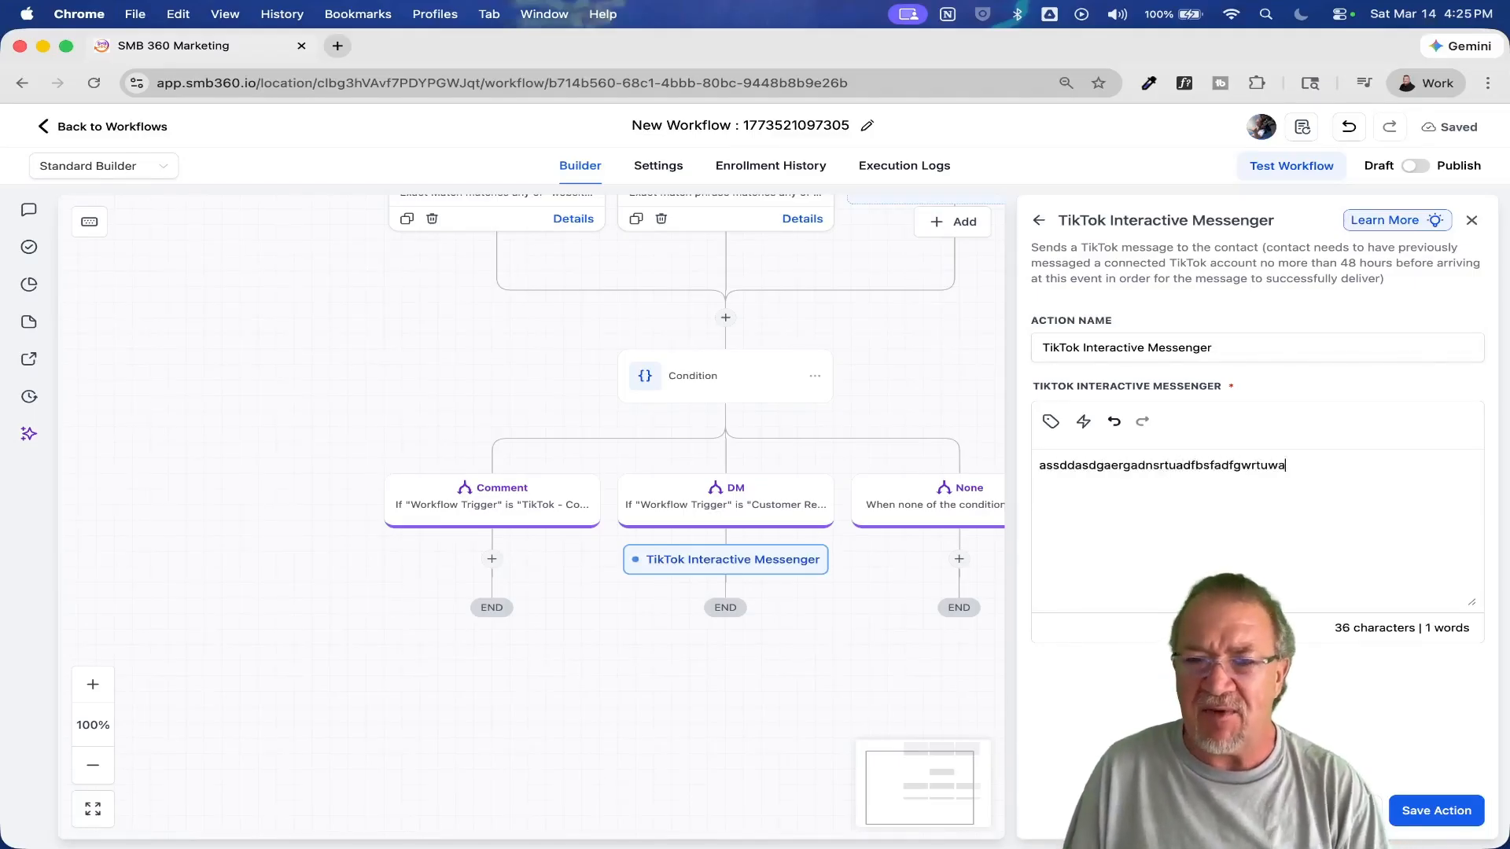
text(jfstuadfharuyfdbnartuadfhdfH)
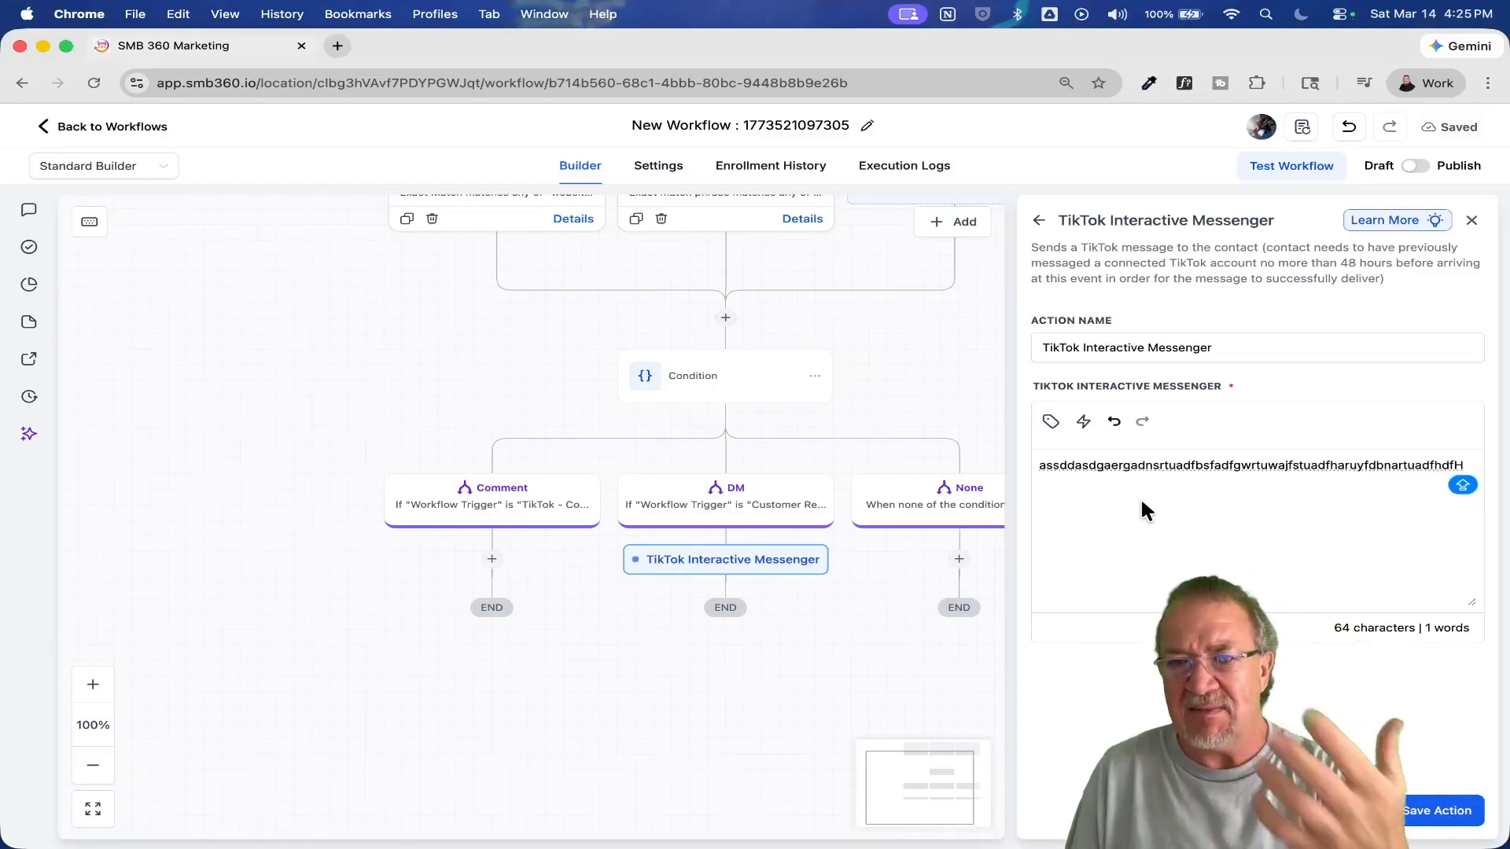
click(1451, 812)
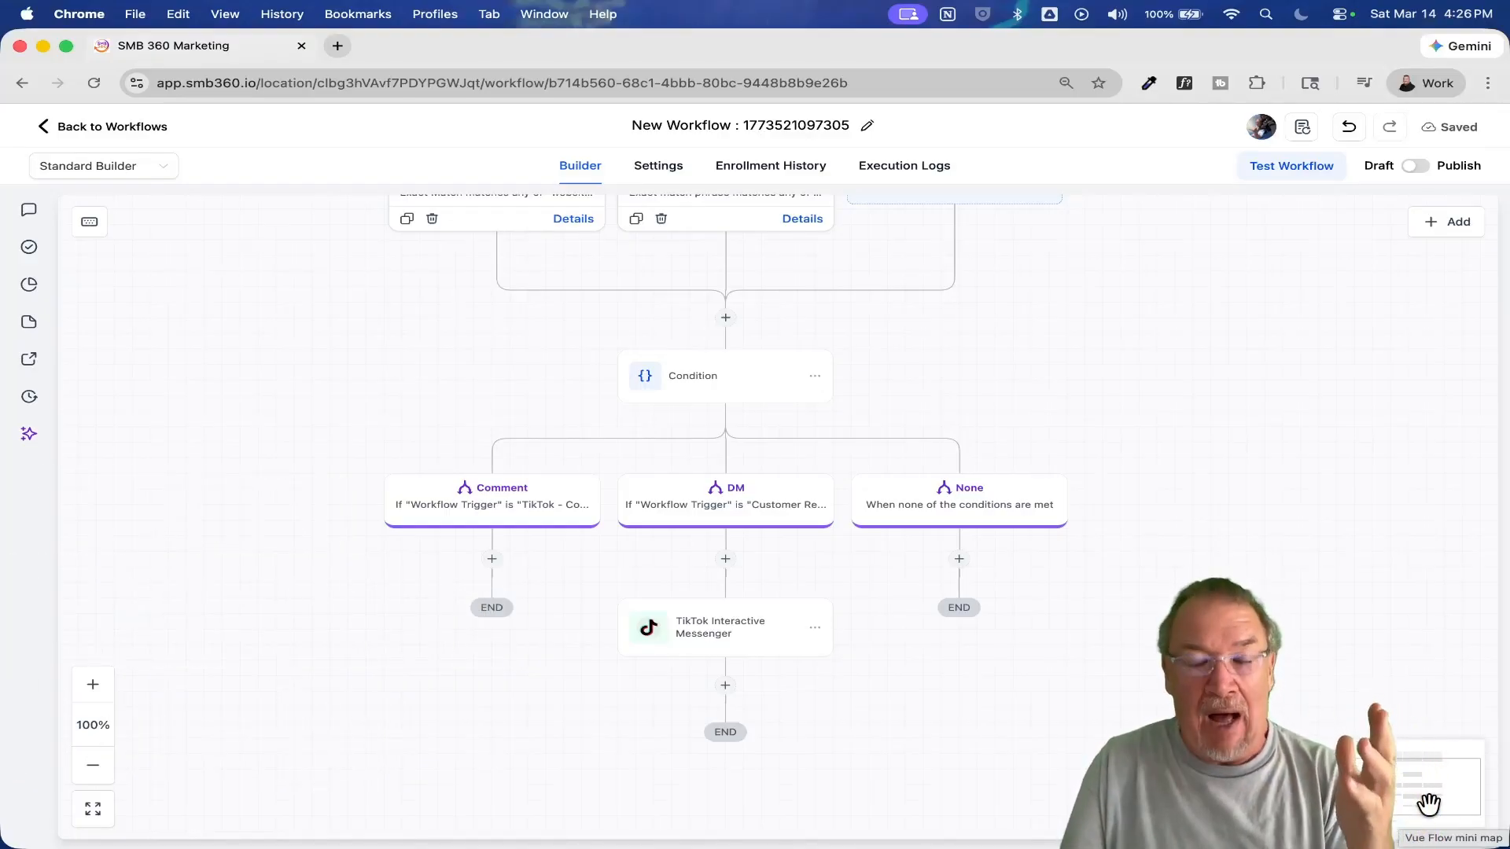
Start adding an action under the Comment branch and search the actions for "respo", then clear the search.
click(493, 560)
text(RES)
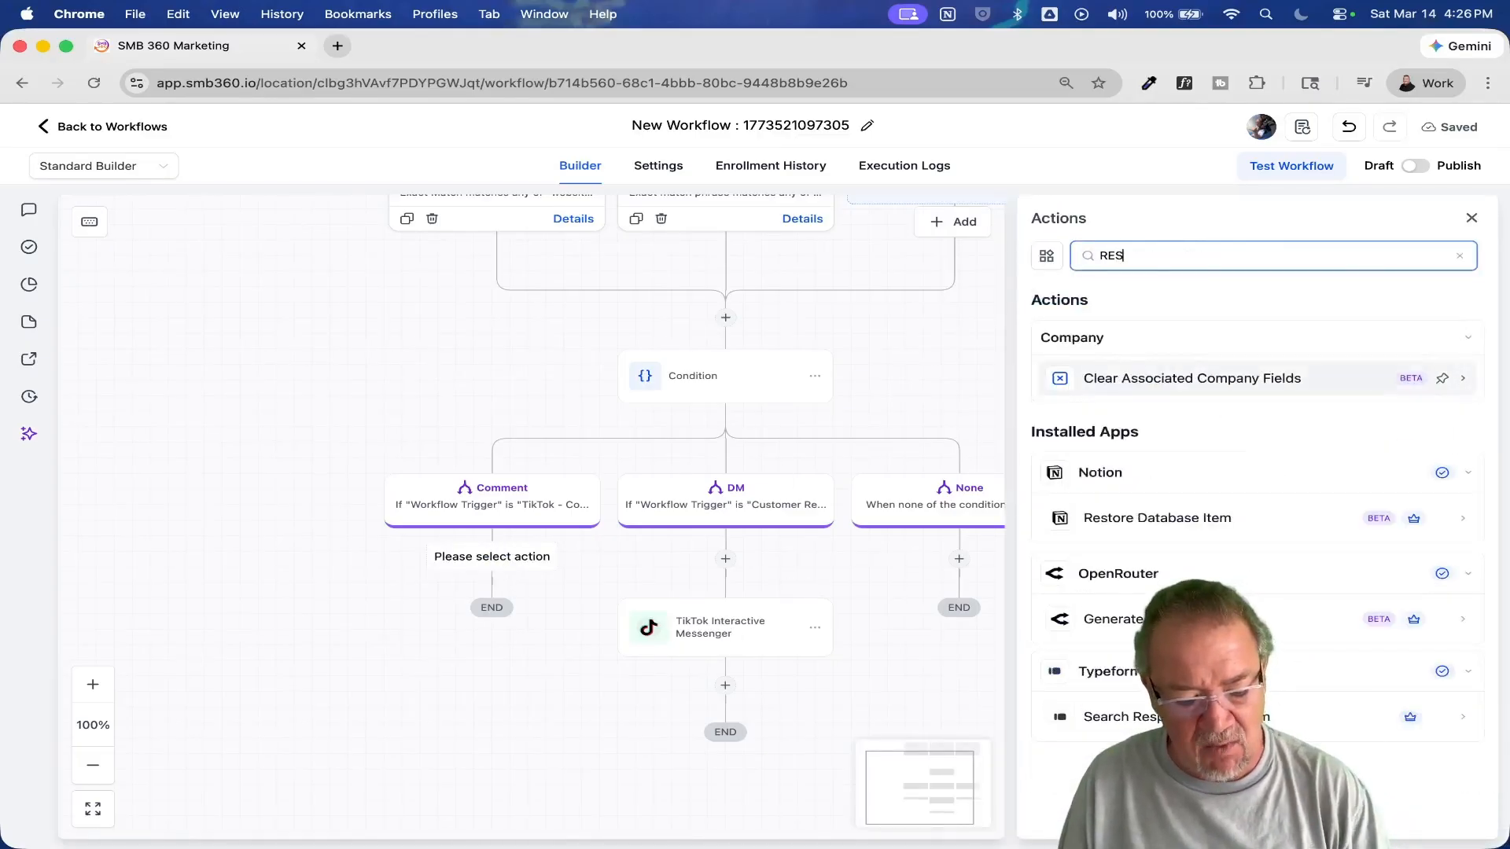
key(BackSpace)
key(BackSpace)
key(BackSpace)
text(respo)
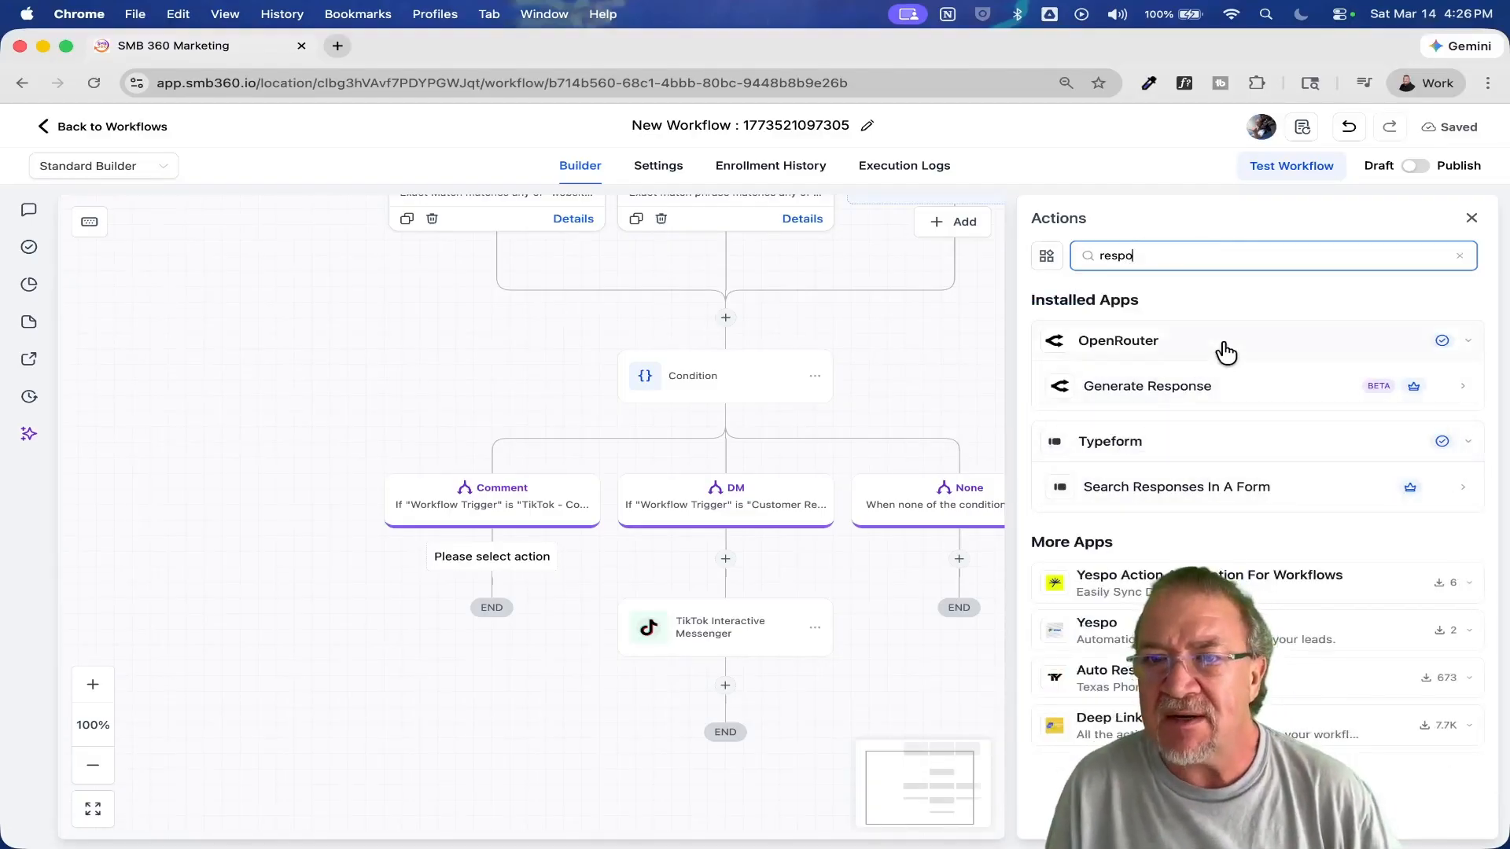
key(BackSpace)
key(BackSpace)
key(BackSpace)
key(BackSpace)
key(BackSpace)
Search the actions for "comment" and choose Reply In Comments for the Comment branch.
text(c)
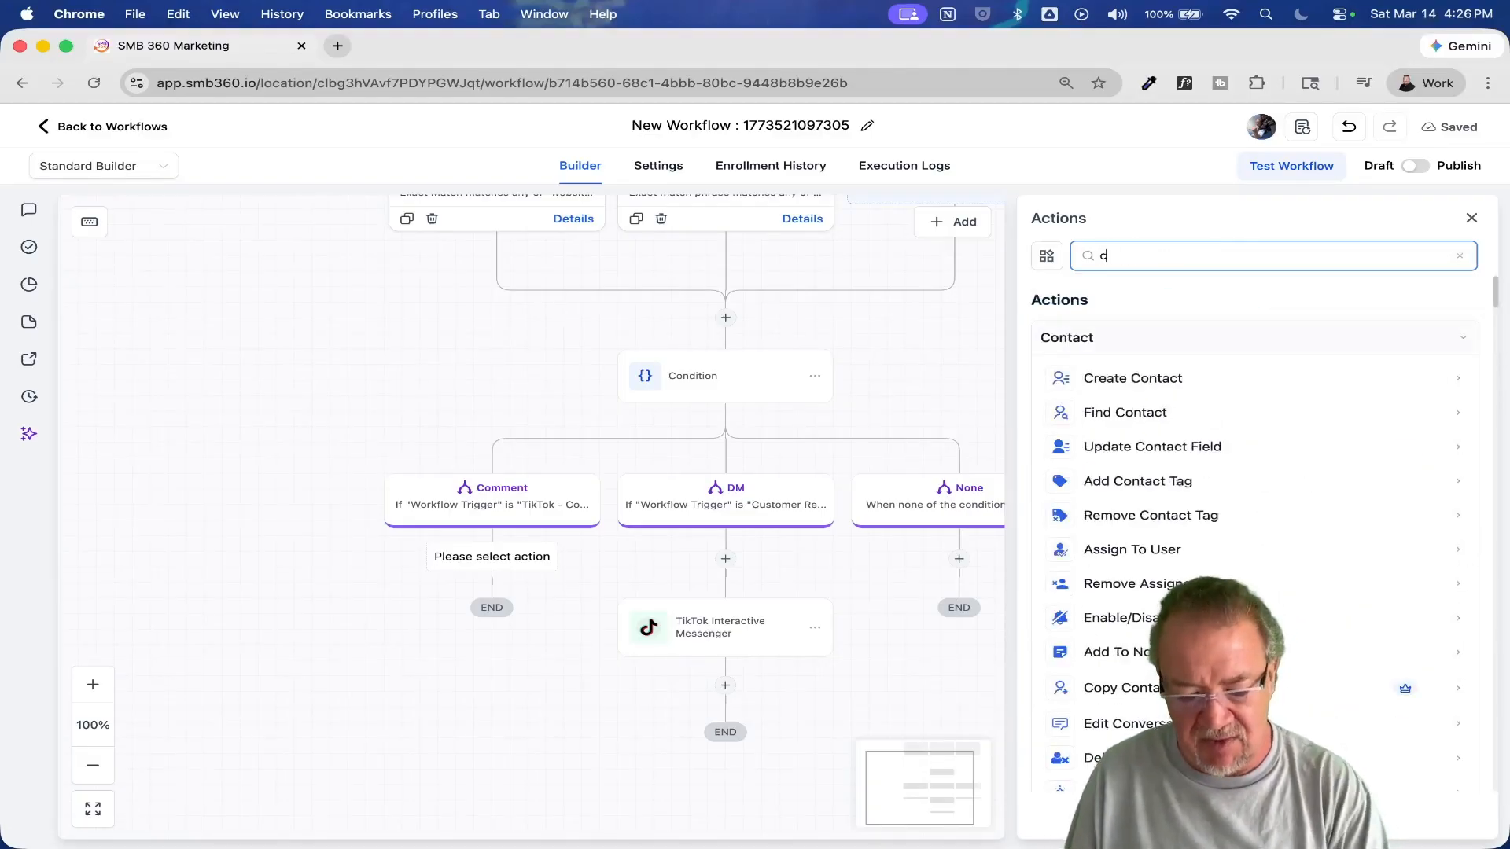
text(omment)
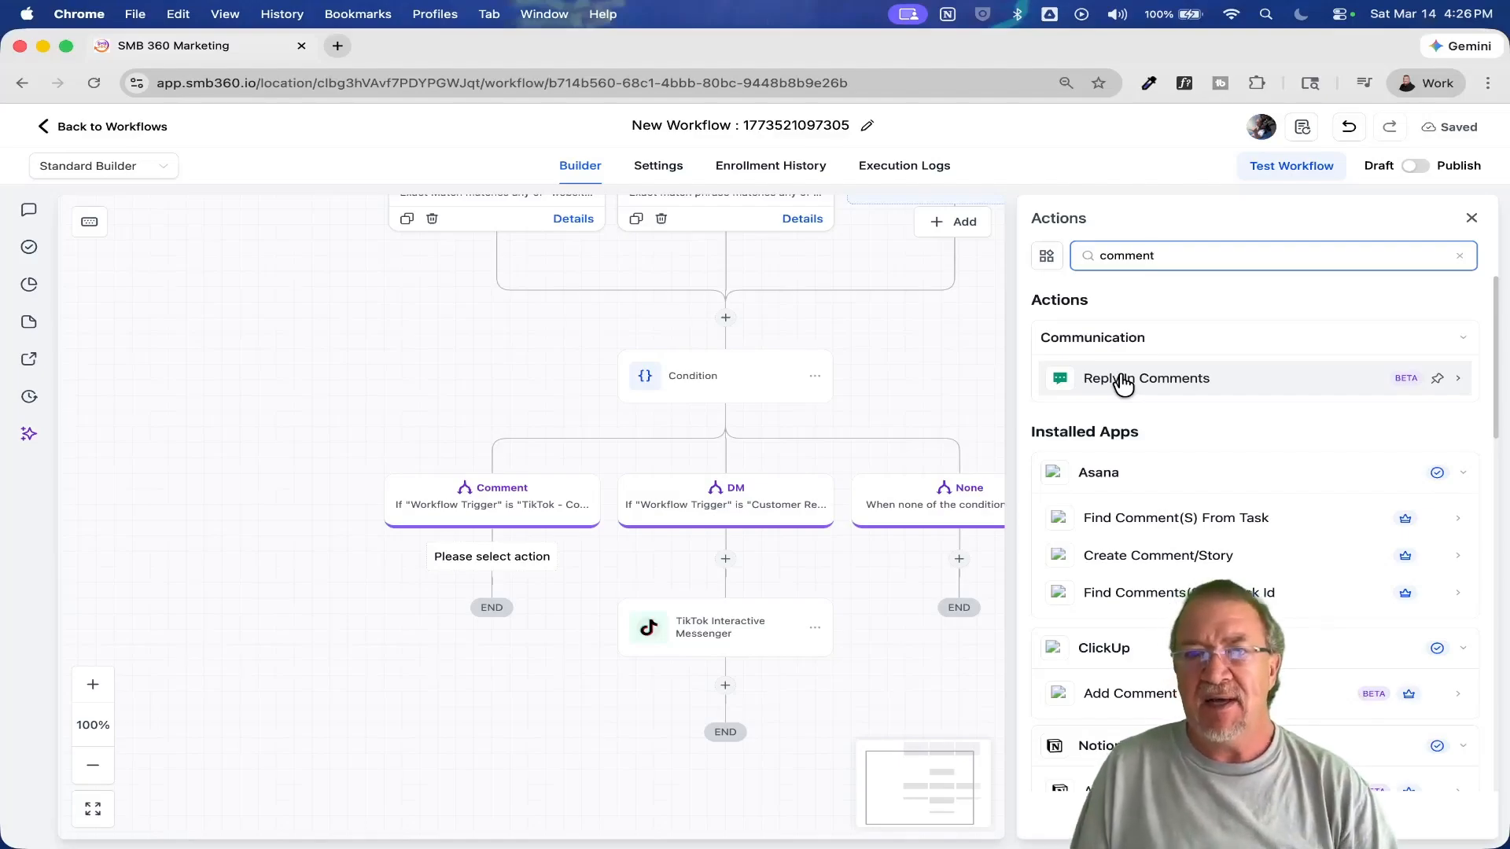
click(1123, 383)
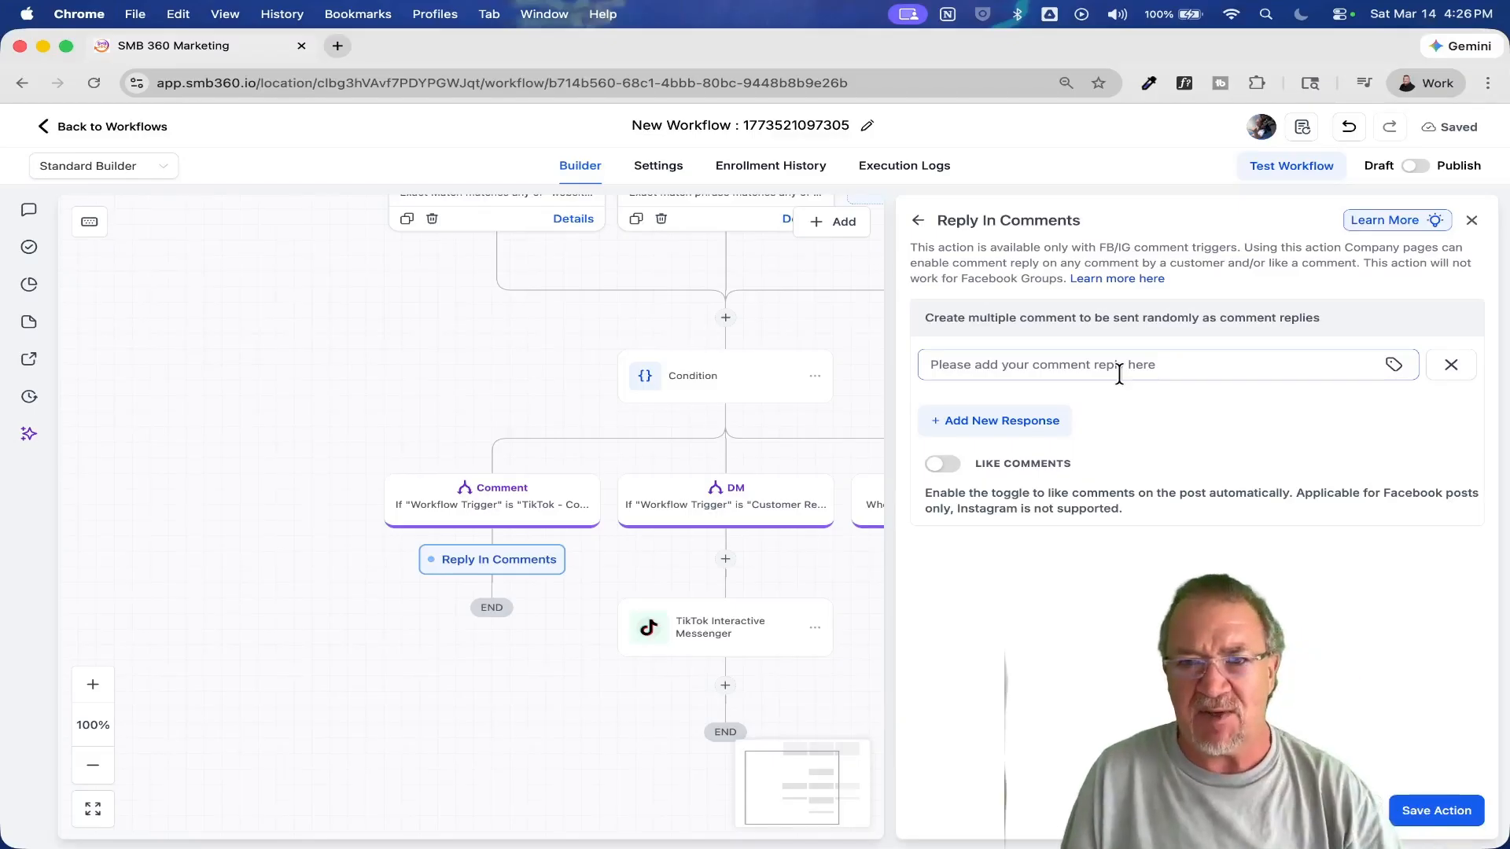
Enter two comment replies in the Reply In Comments action: "Thank You. Free trainming here Fgafgasdg" and "Free training link here".
scroll(1150, 295, up, 5)
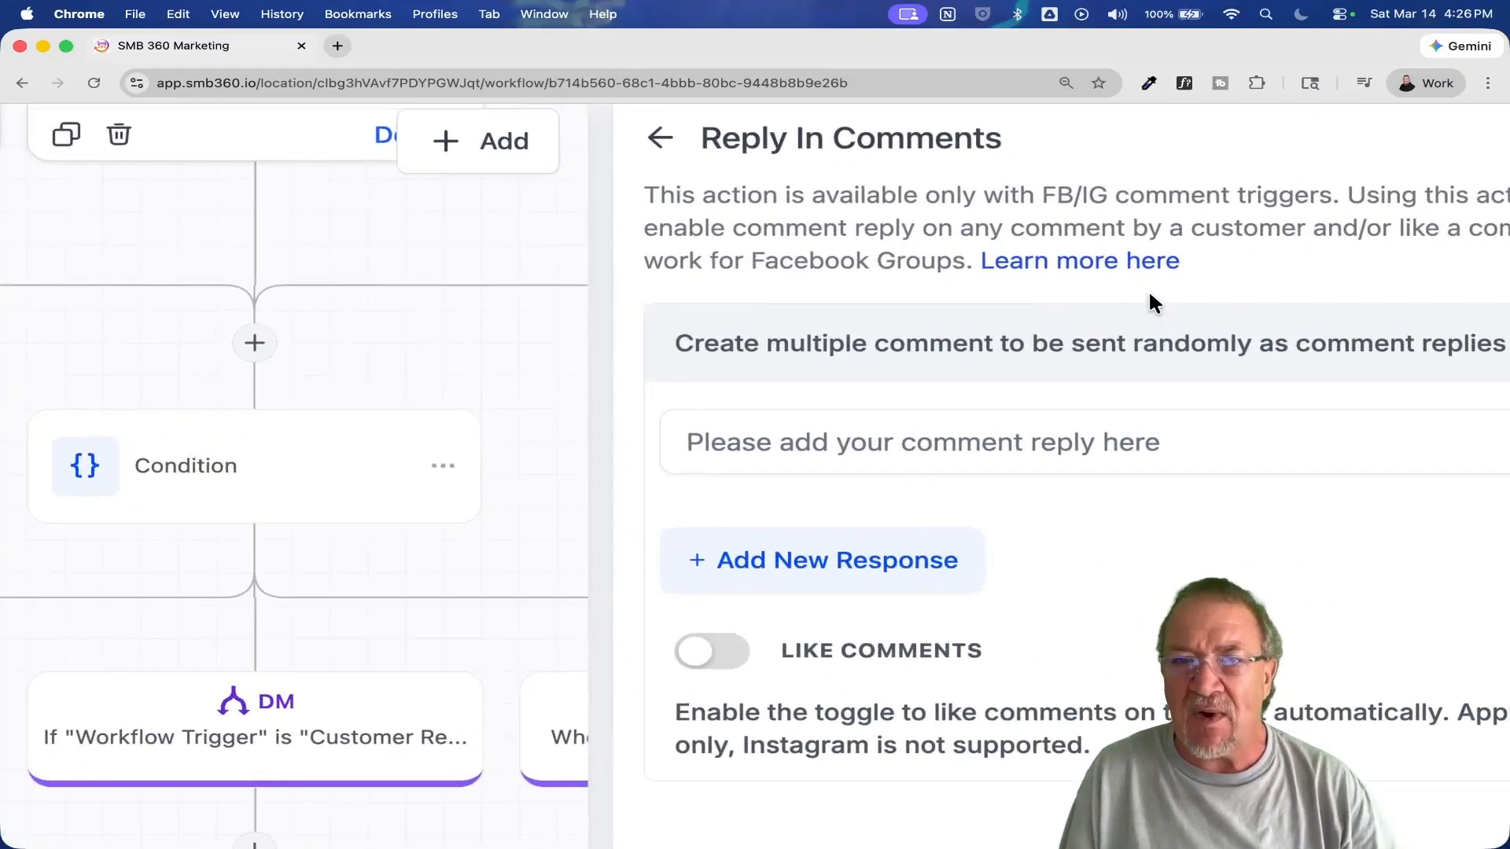
scroll(1150, 295, right, 3)
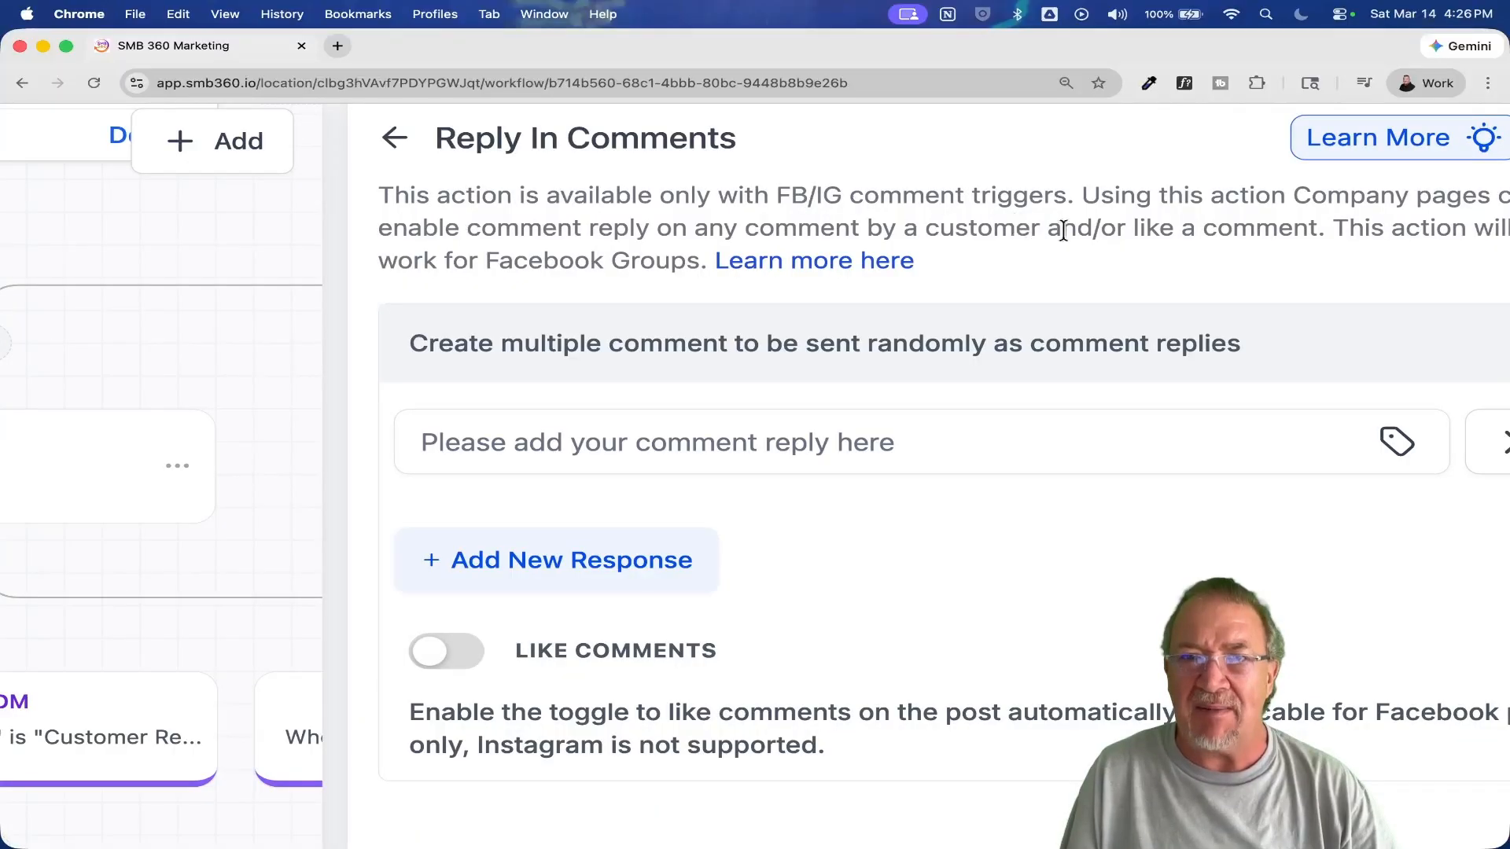
scroll(949, 362, down, 5)
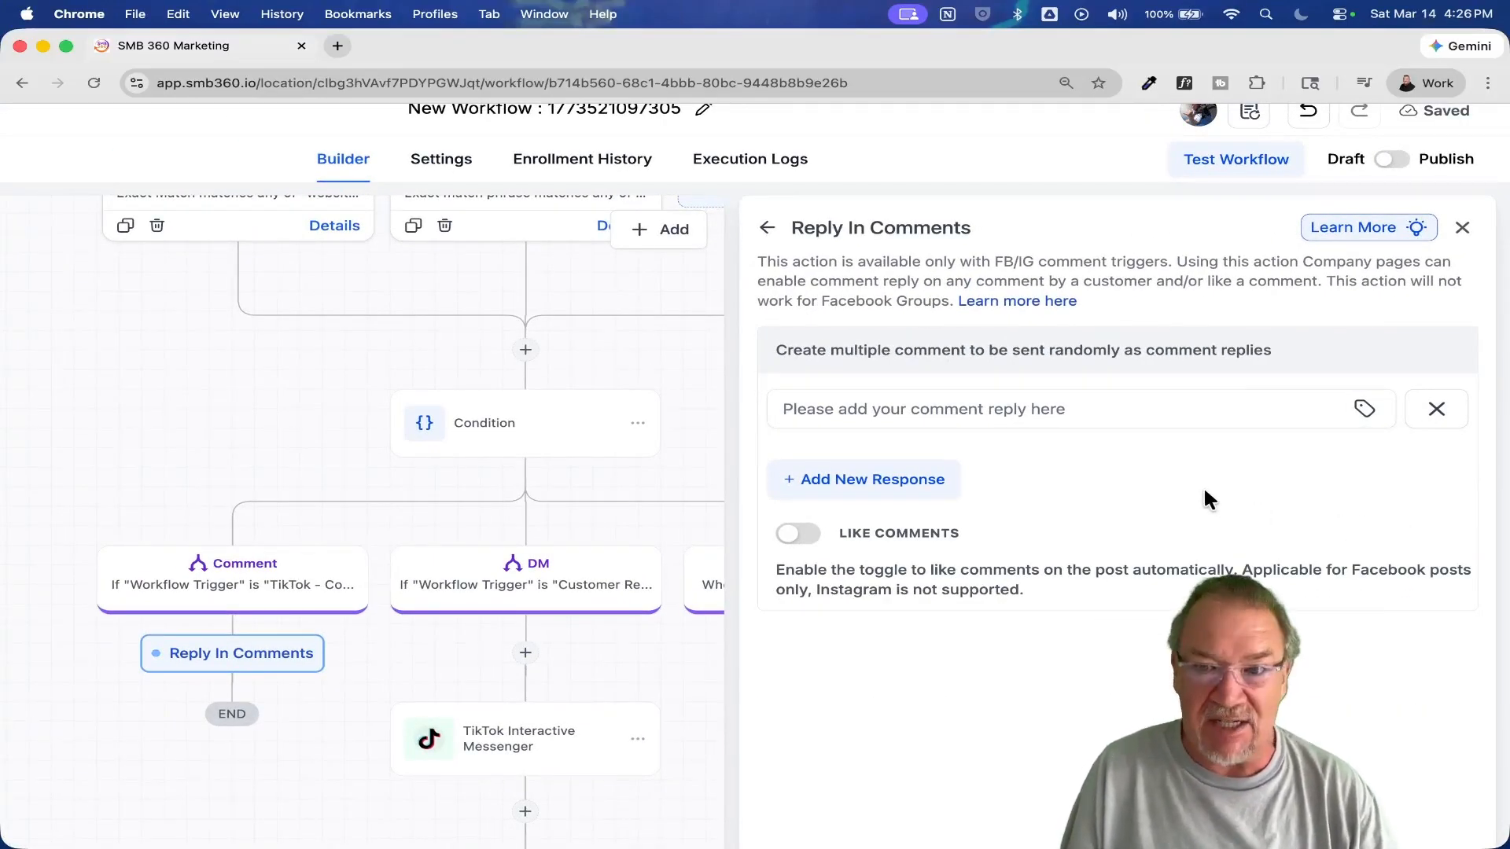
scroll(1205, 491, down, 3)
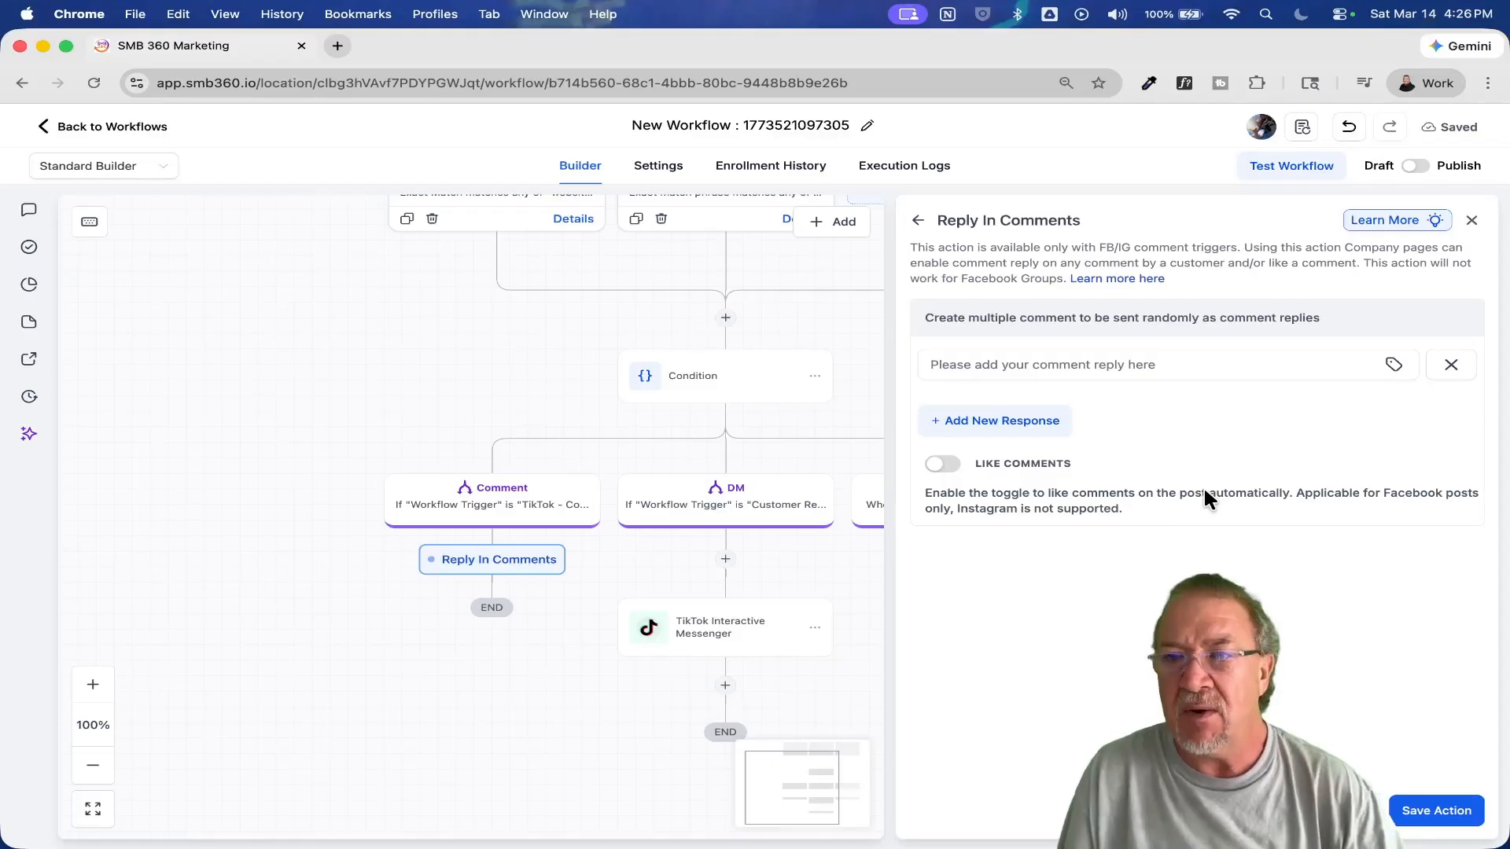
click(1012, 362)
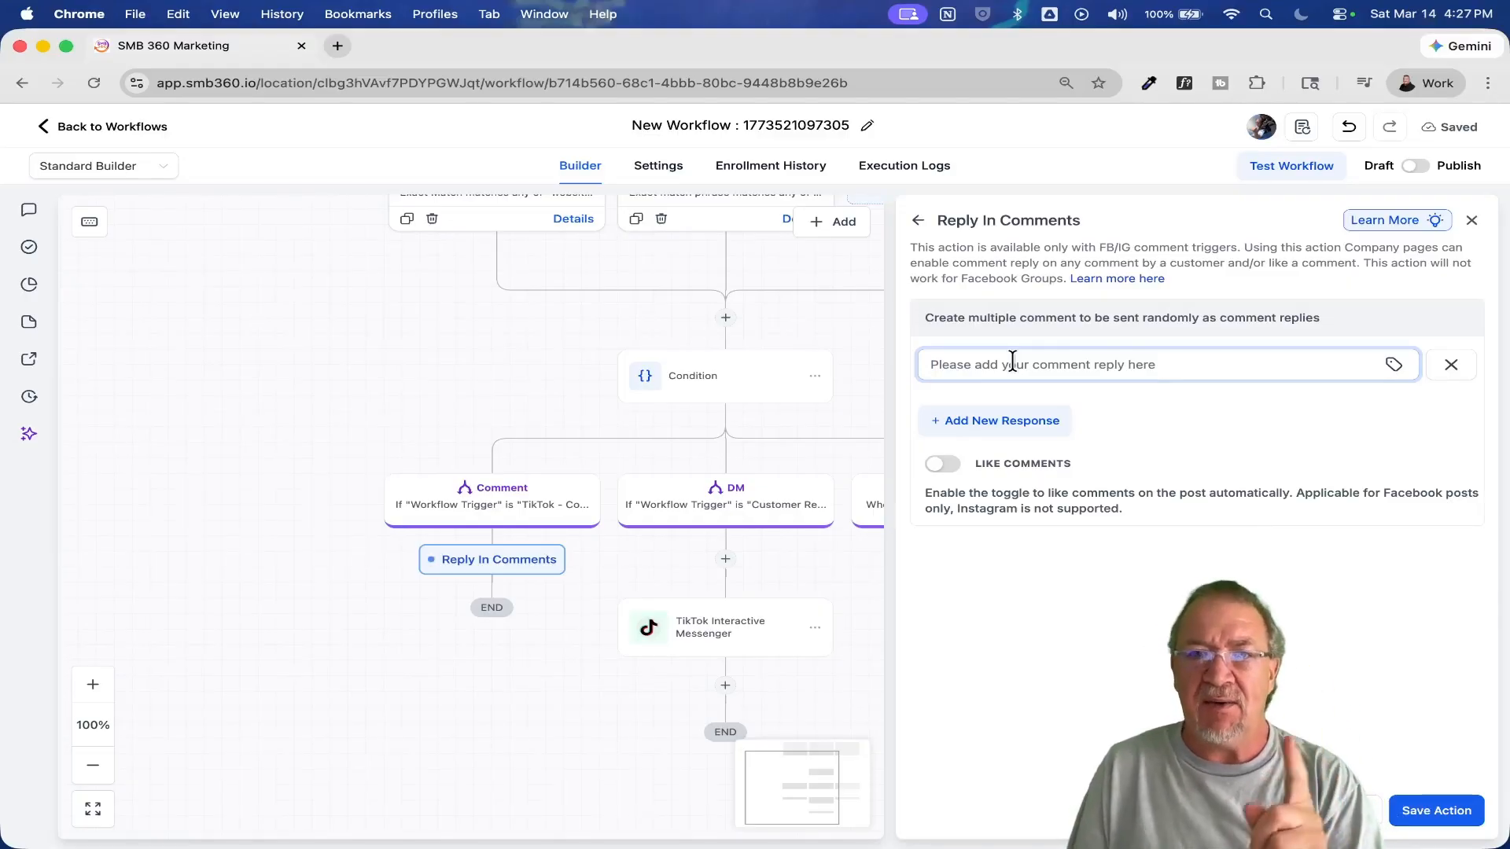
text(Than)
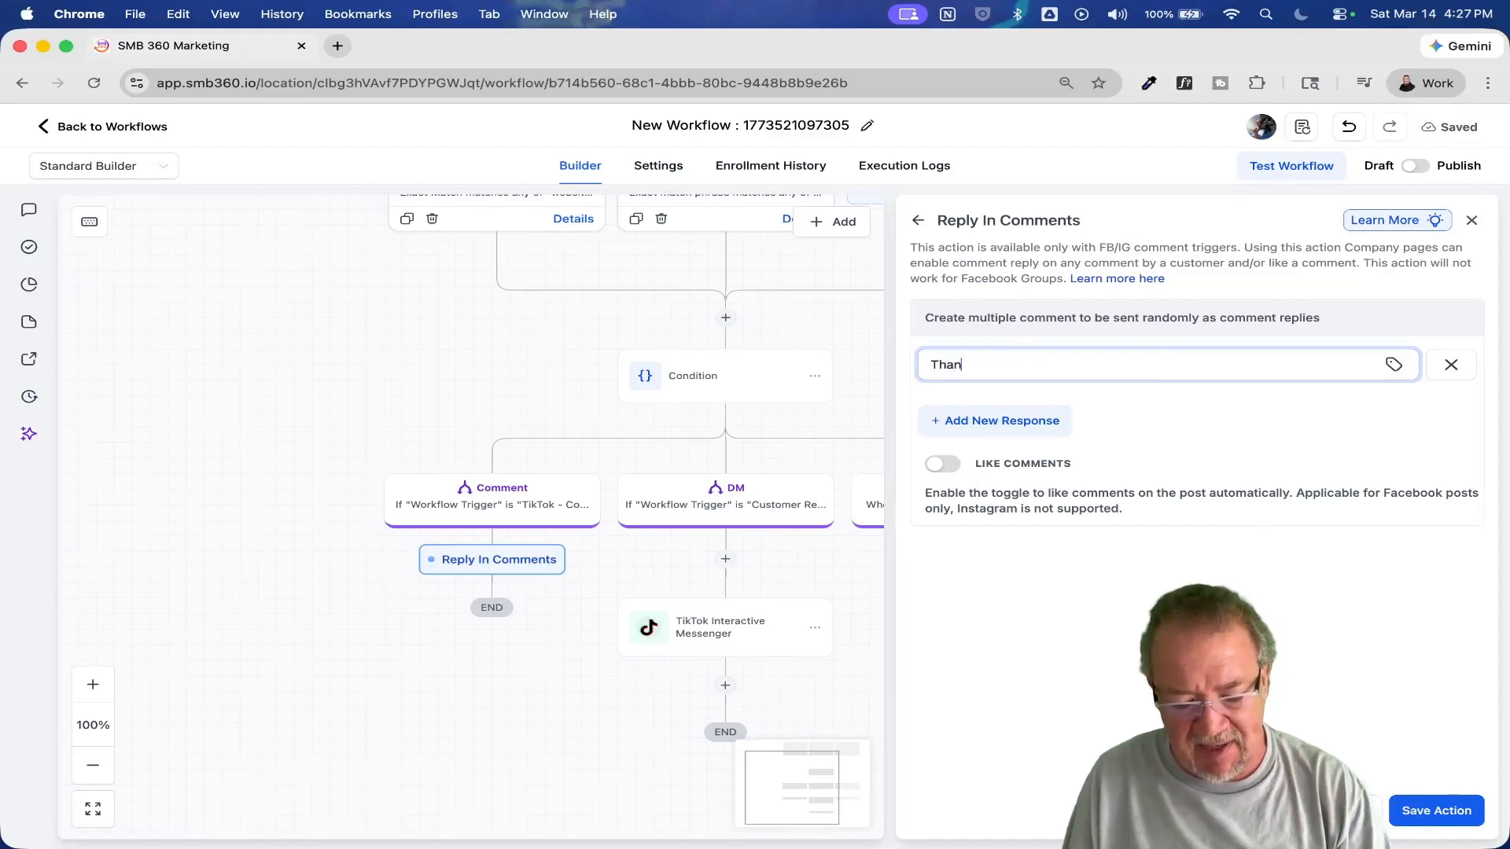
text(k You. Free trainming here Fgafgasdg)
key(Return)
text(Free tra)
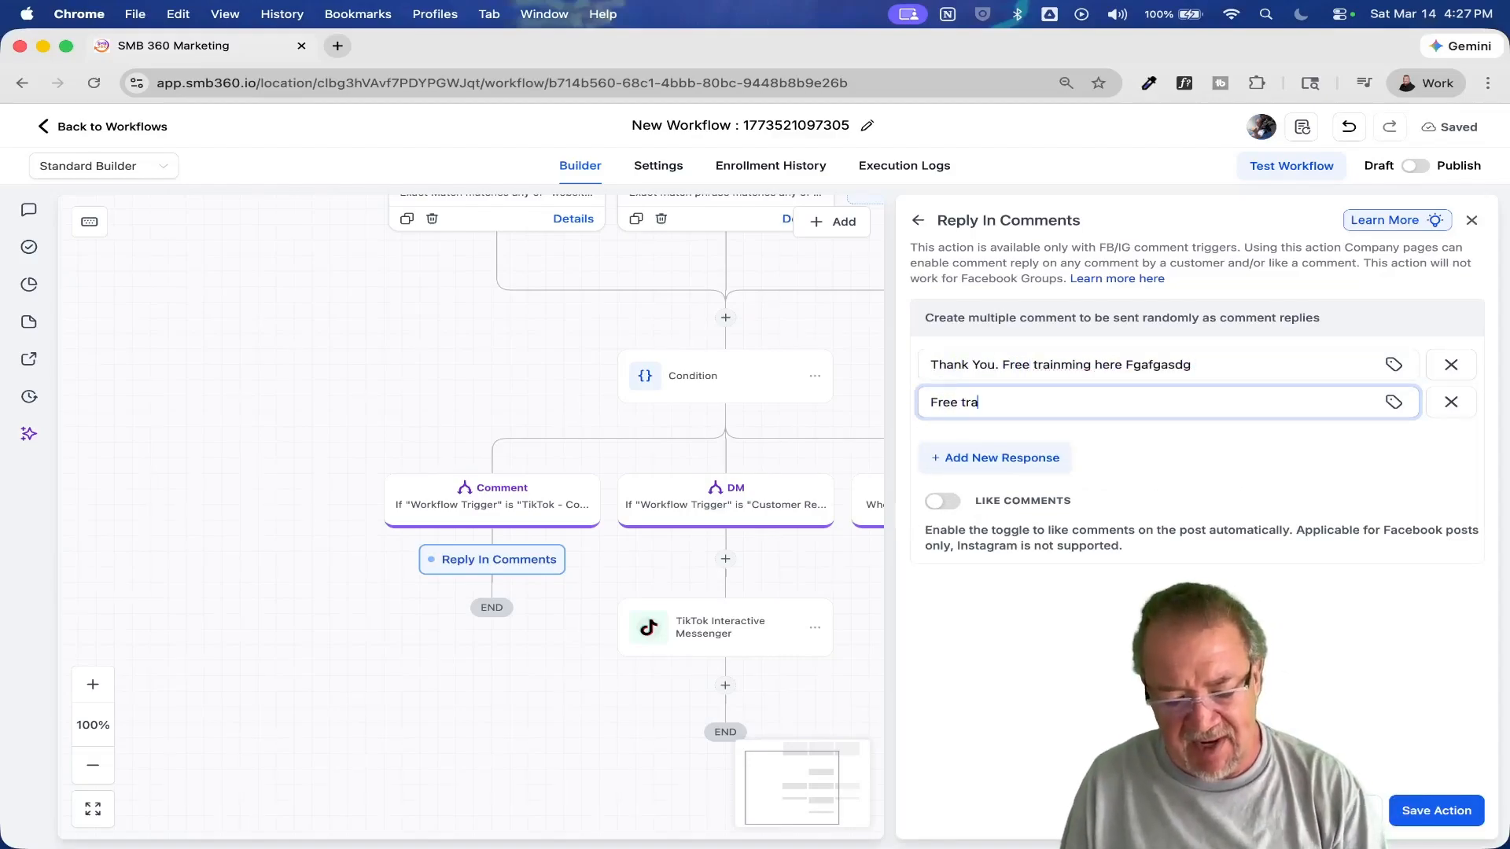
text(ining link here)
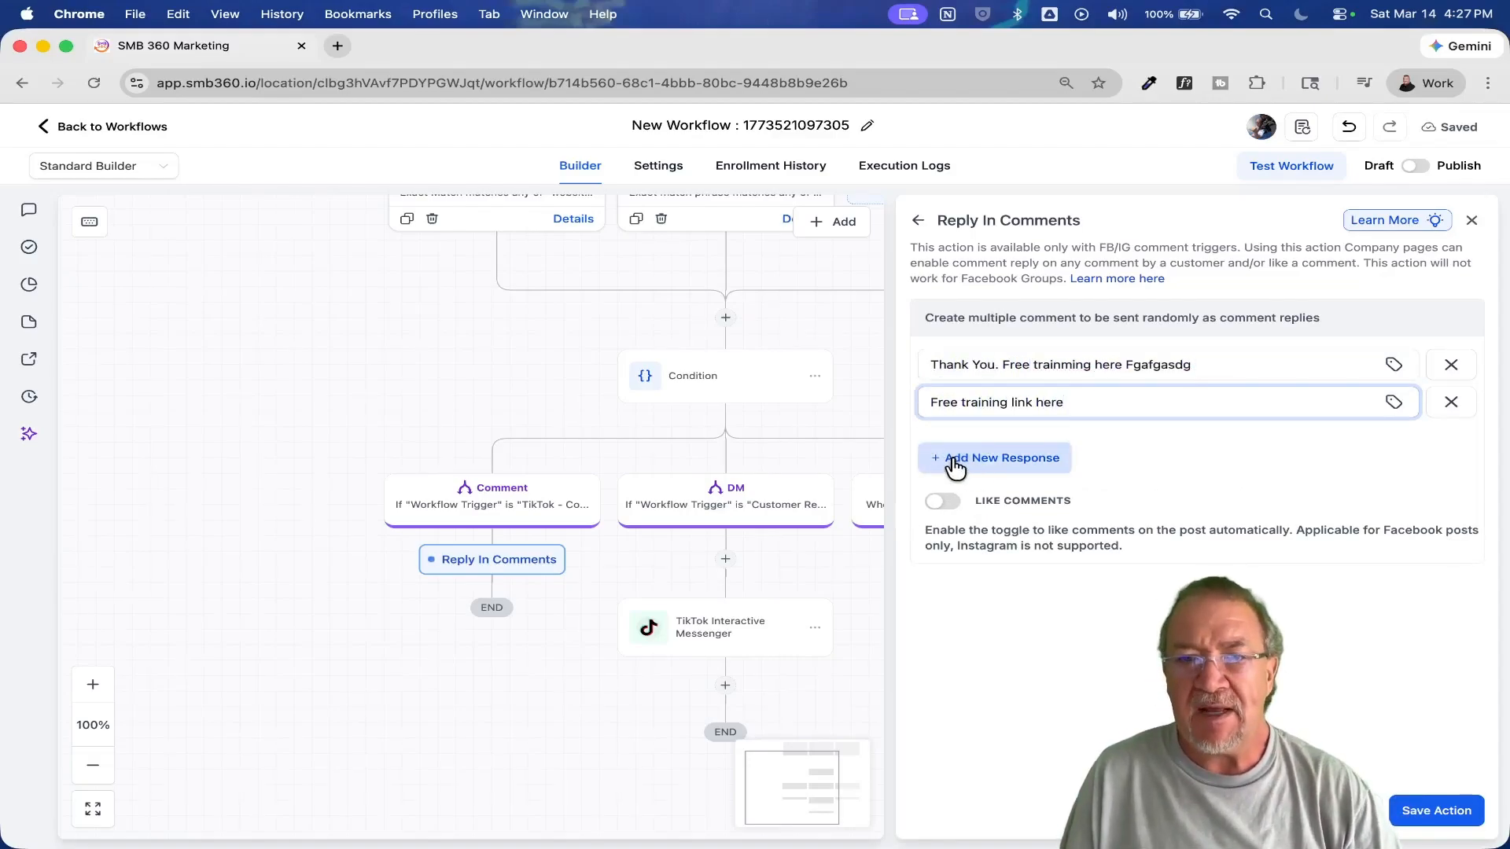
Add a third comment reply, "Training link here :", then enable Like Comments and save the Reply In Comments action.
click(955, 464)
text(Training link here :)
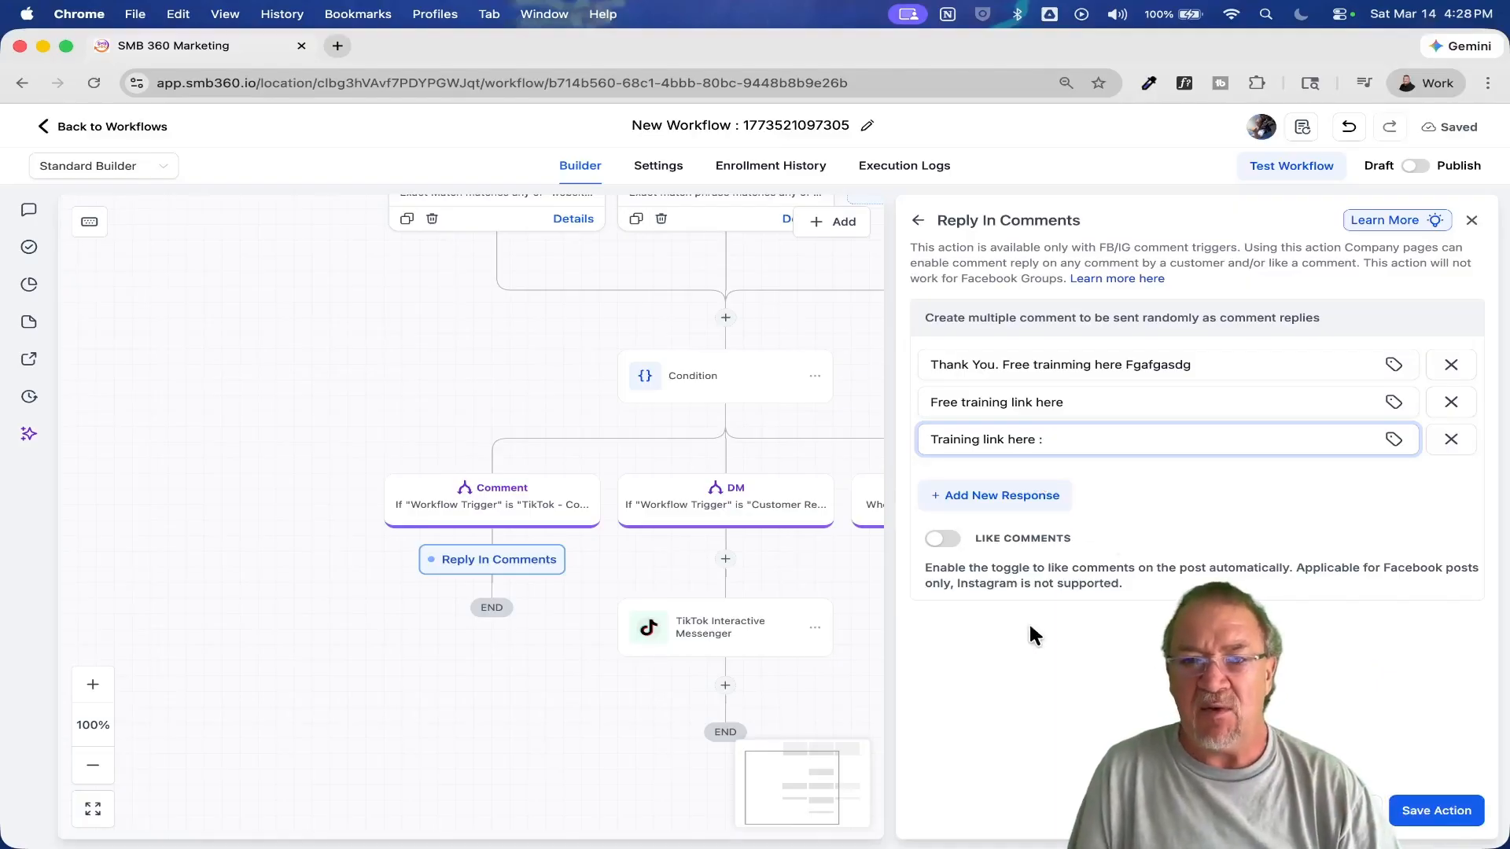
click(942, 539)
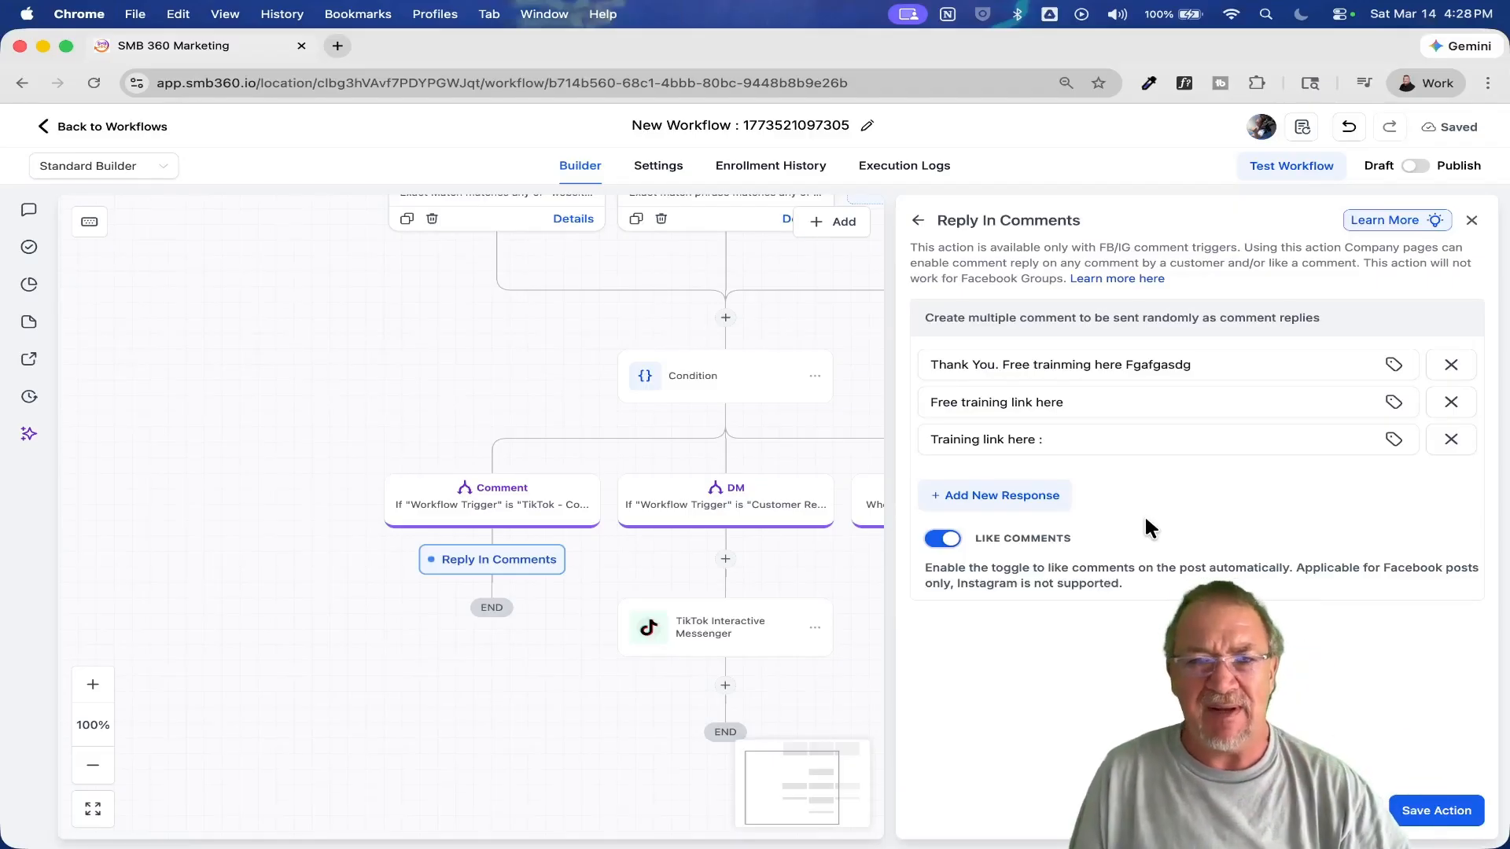
click(1436, 811)
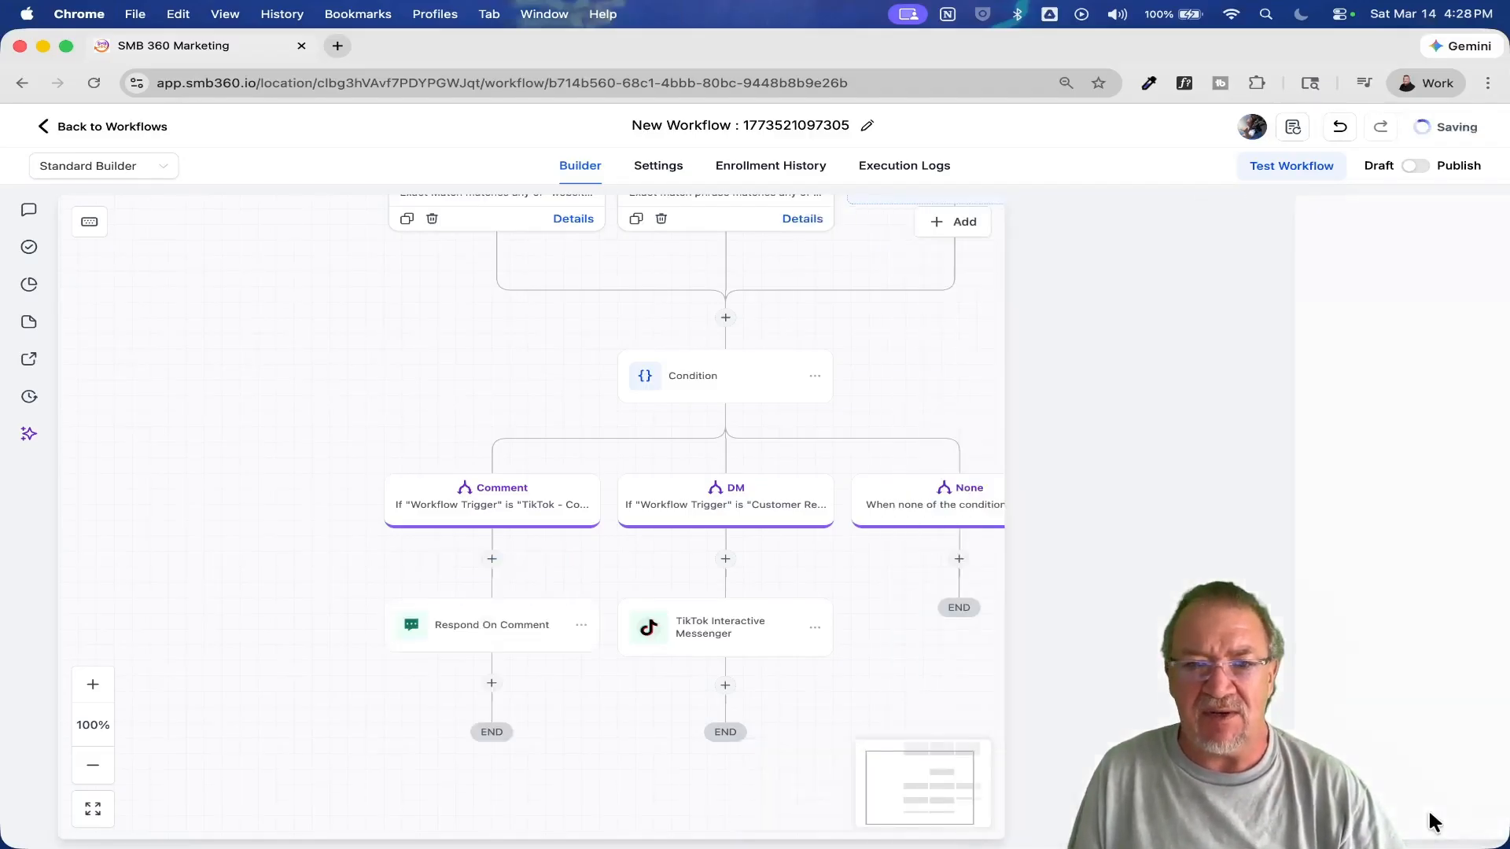